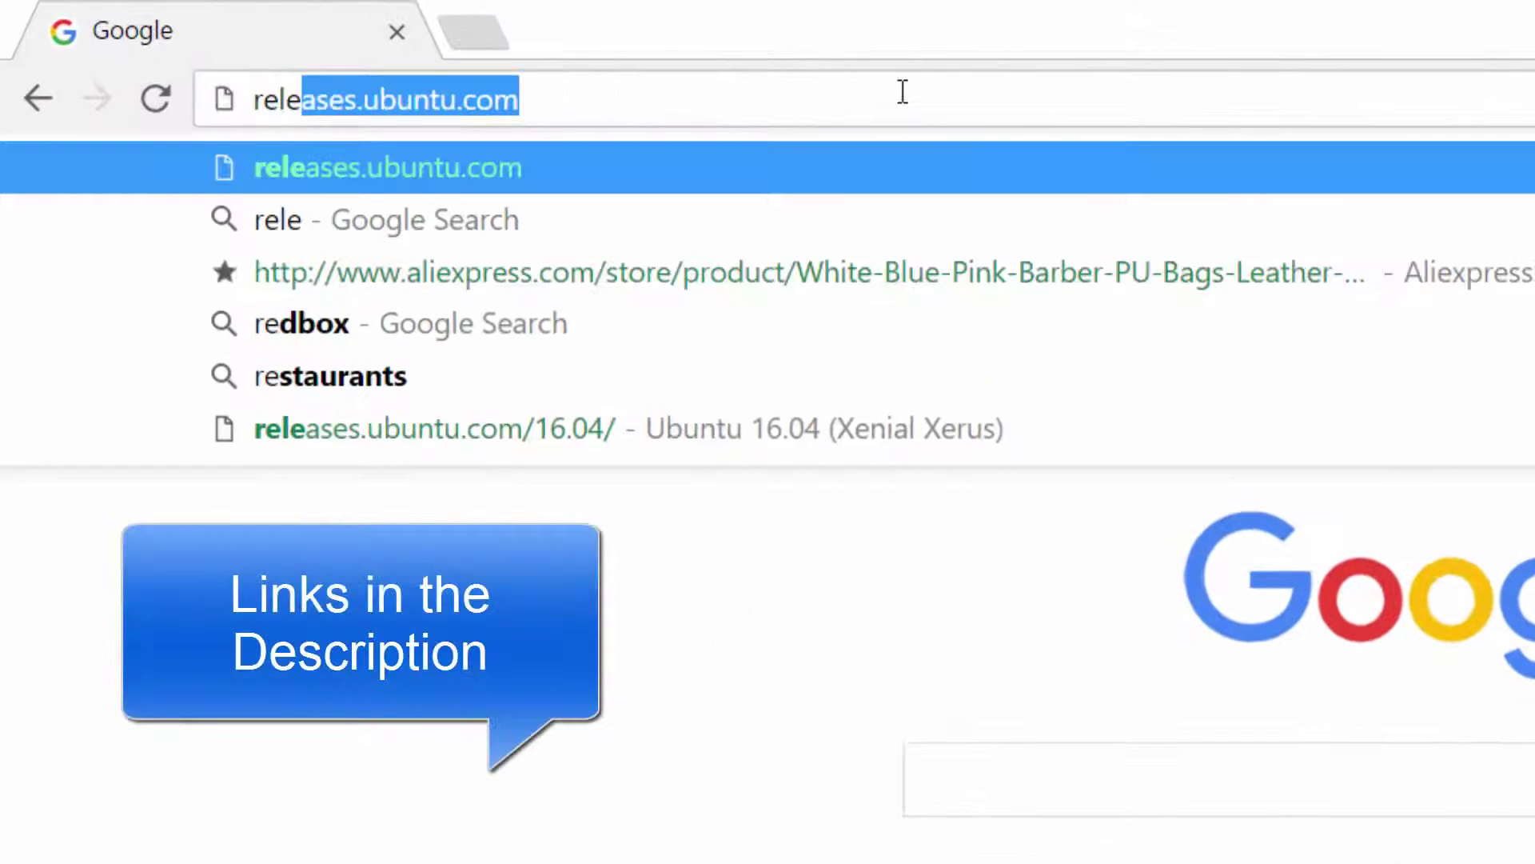
# Go to releases.ubuntu.com/16.04 using the matching address-bar suggestion.
pyautogui.write('bu')
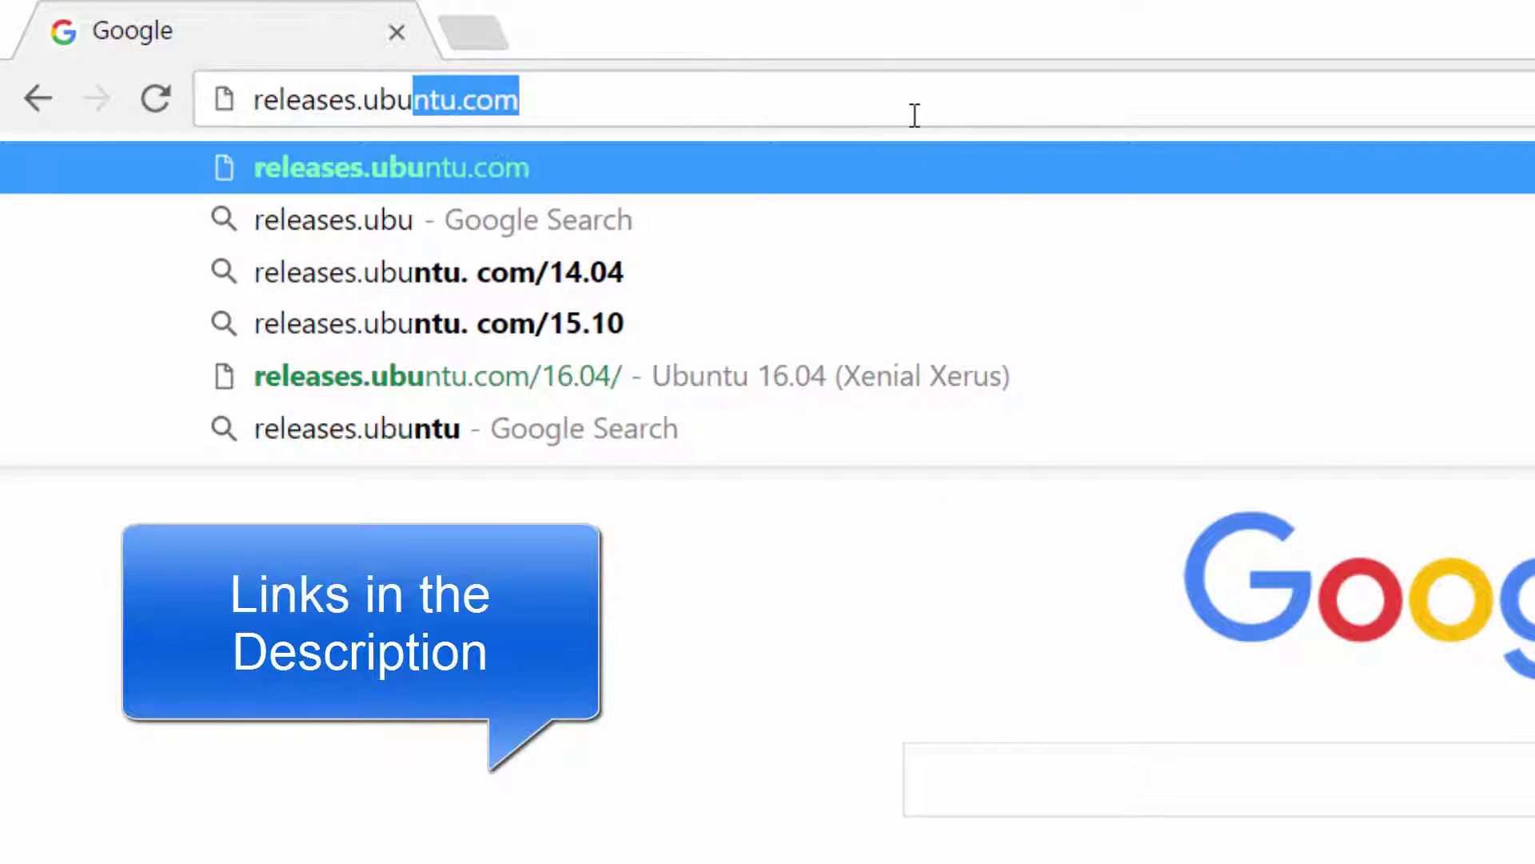
pyautogui.write('ntu.com/16')
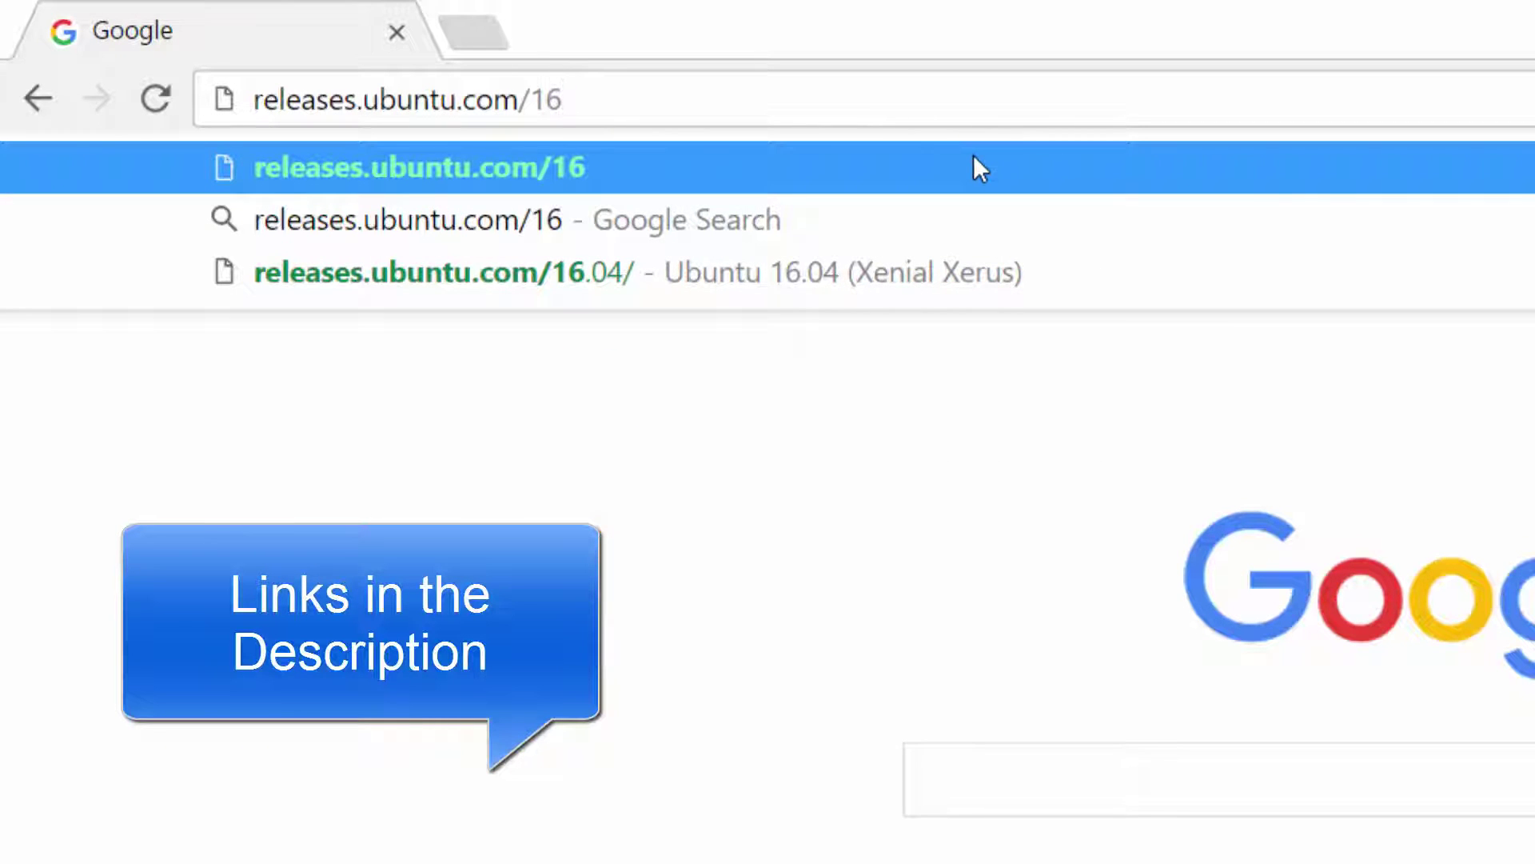
pyautogui.write('.04')
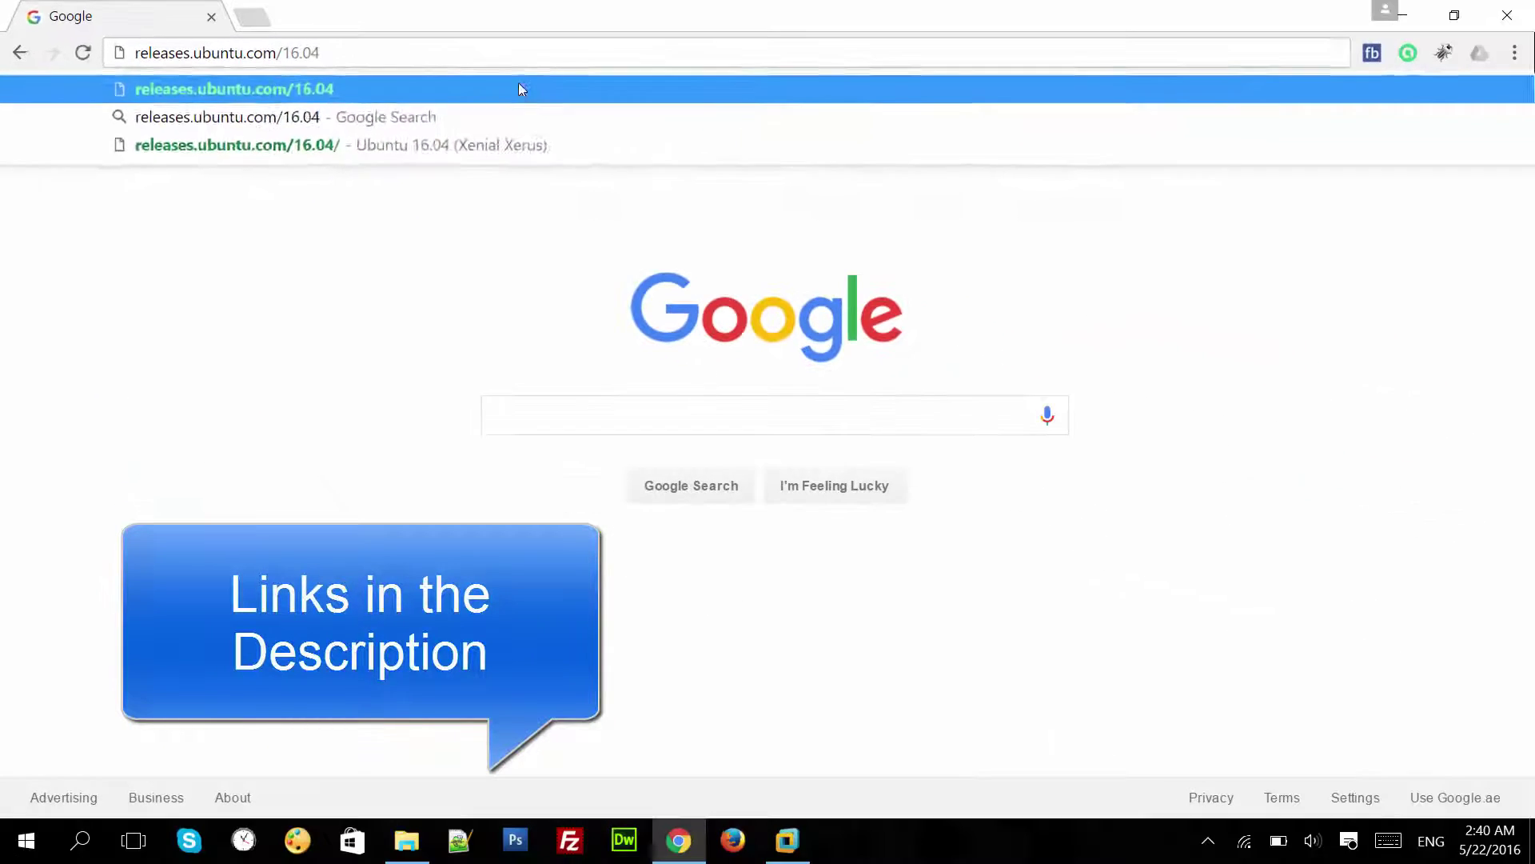
pyautogui.click(520, 88)
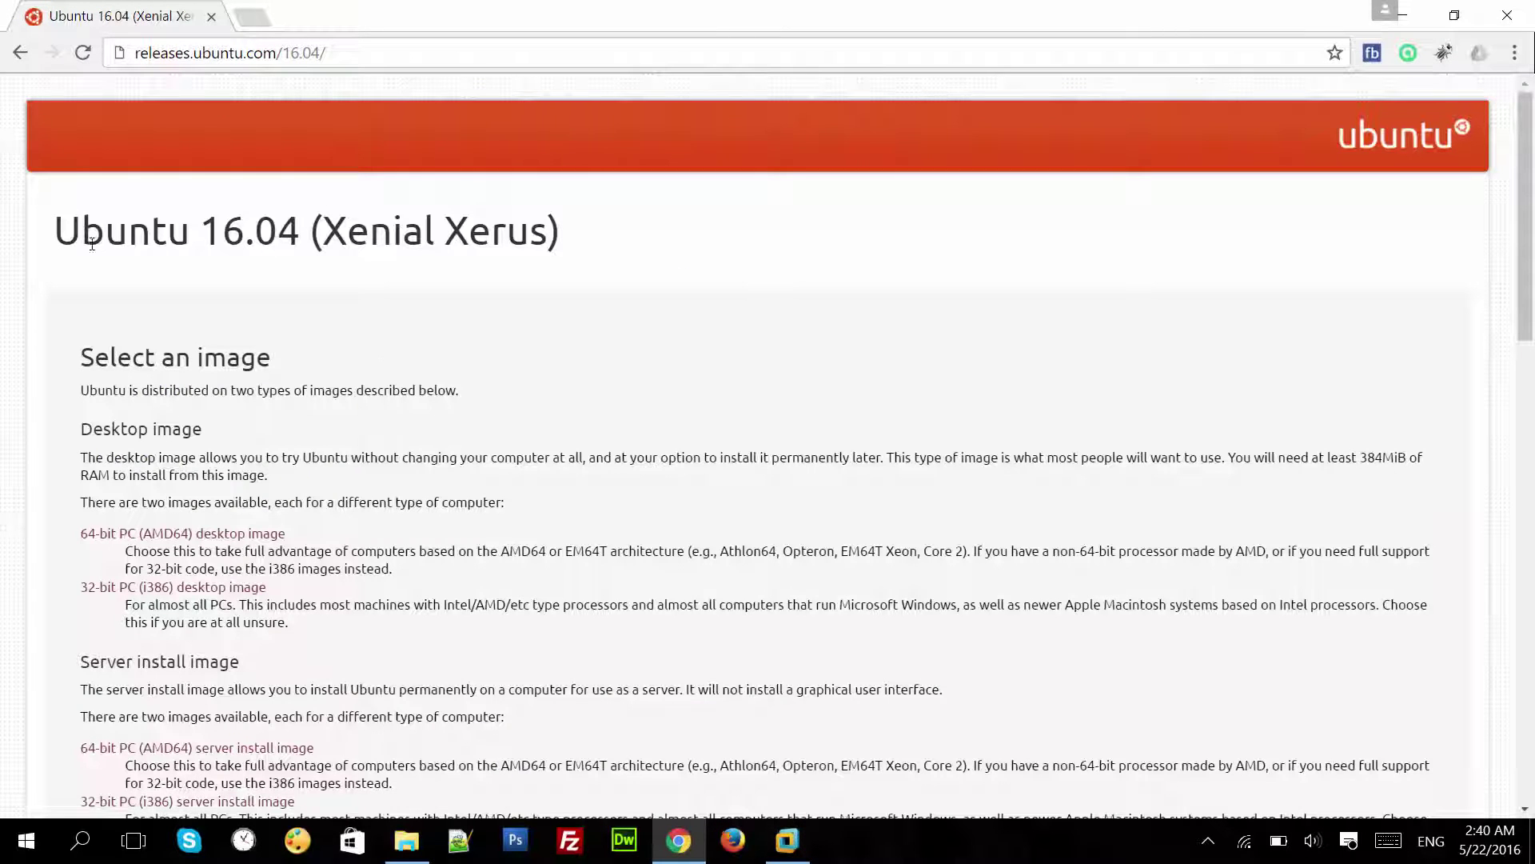
# Scroll to the file list and highlight the 32-bit and 64-bit desktop ISO entries.
pyautogui.scroll(-10, 40, 423)
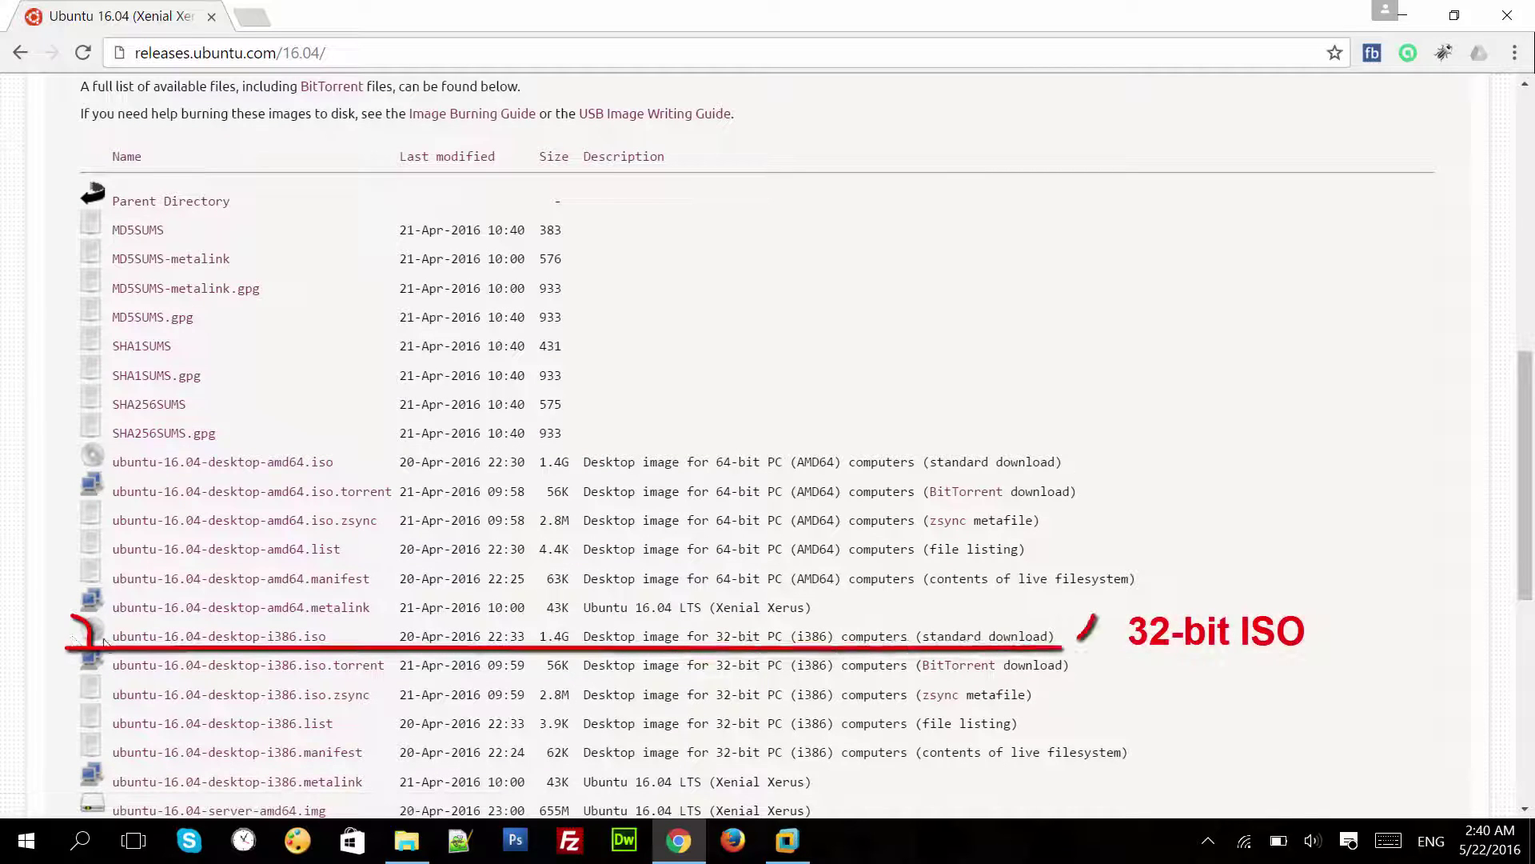
pyautogui.moveTo(114, 637); pyautogui.dragTo(1130, 619)
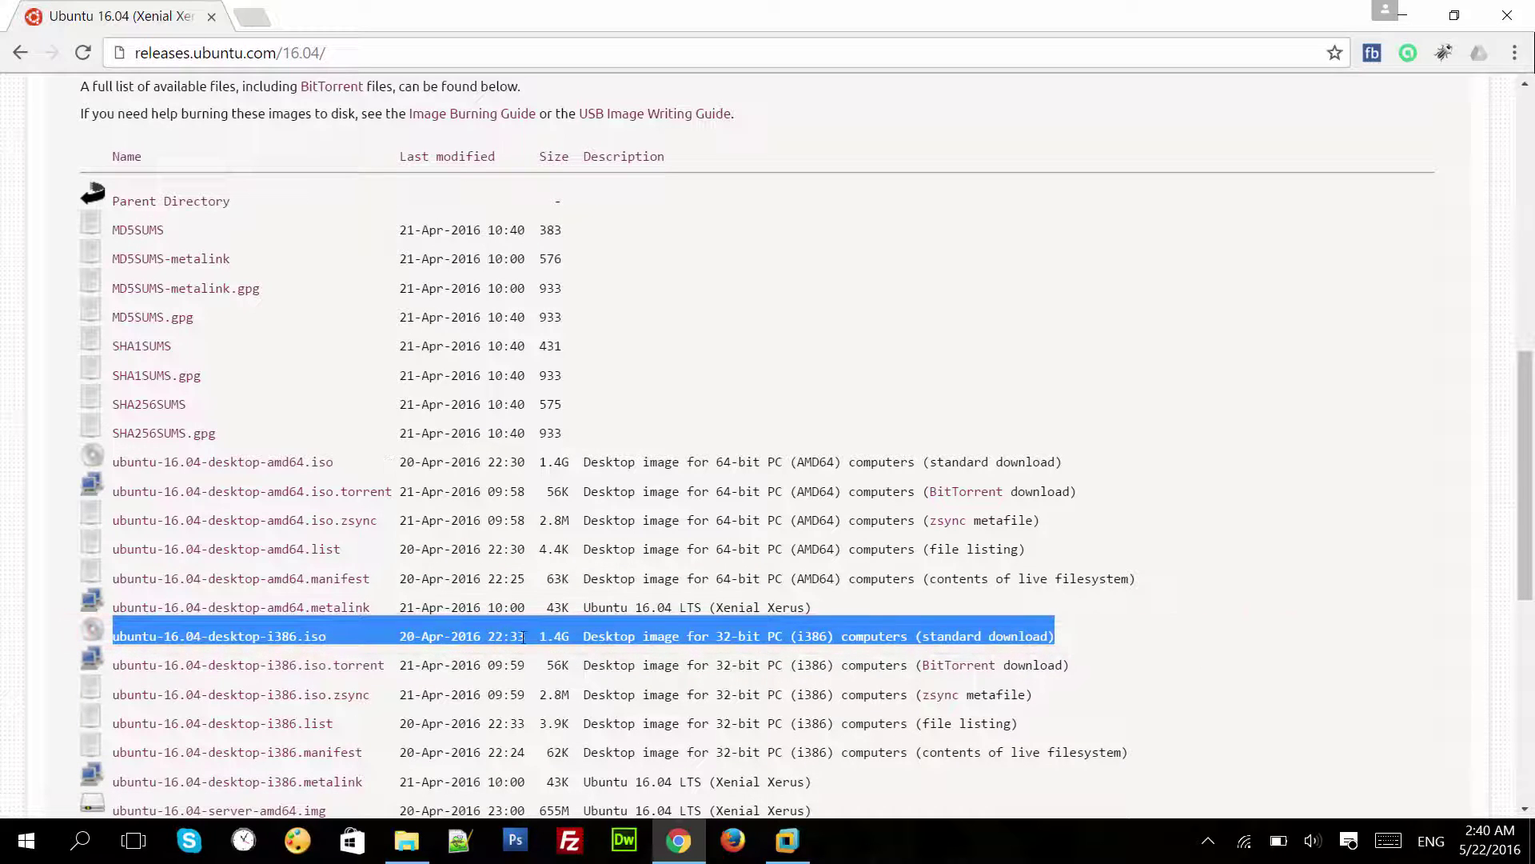
pyautogui.moveTo(387, 463); pyautogui.dragTo(587, 463)
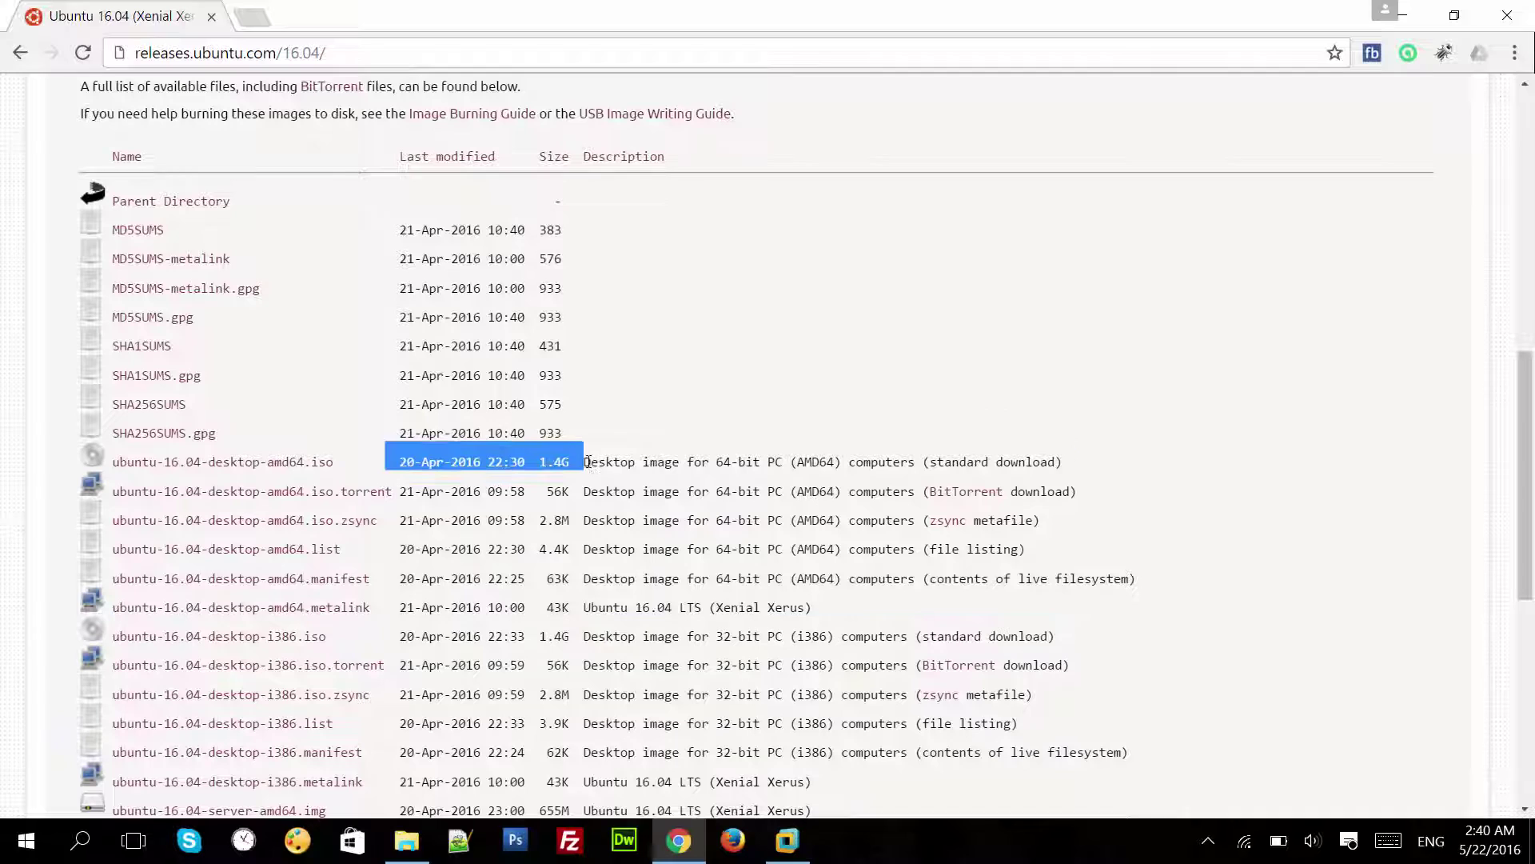
pyautogui.click(512, 458)
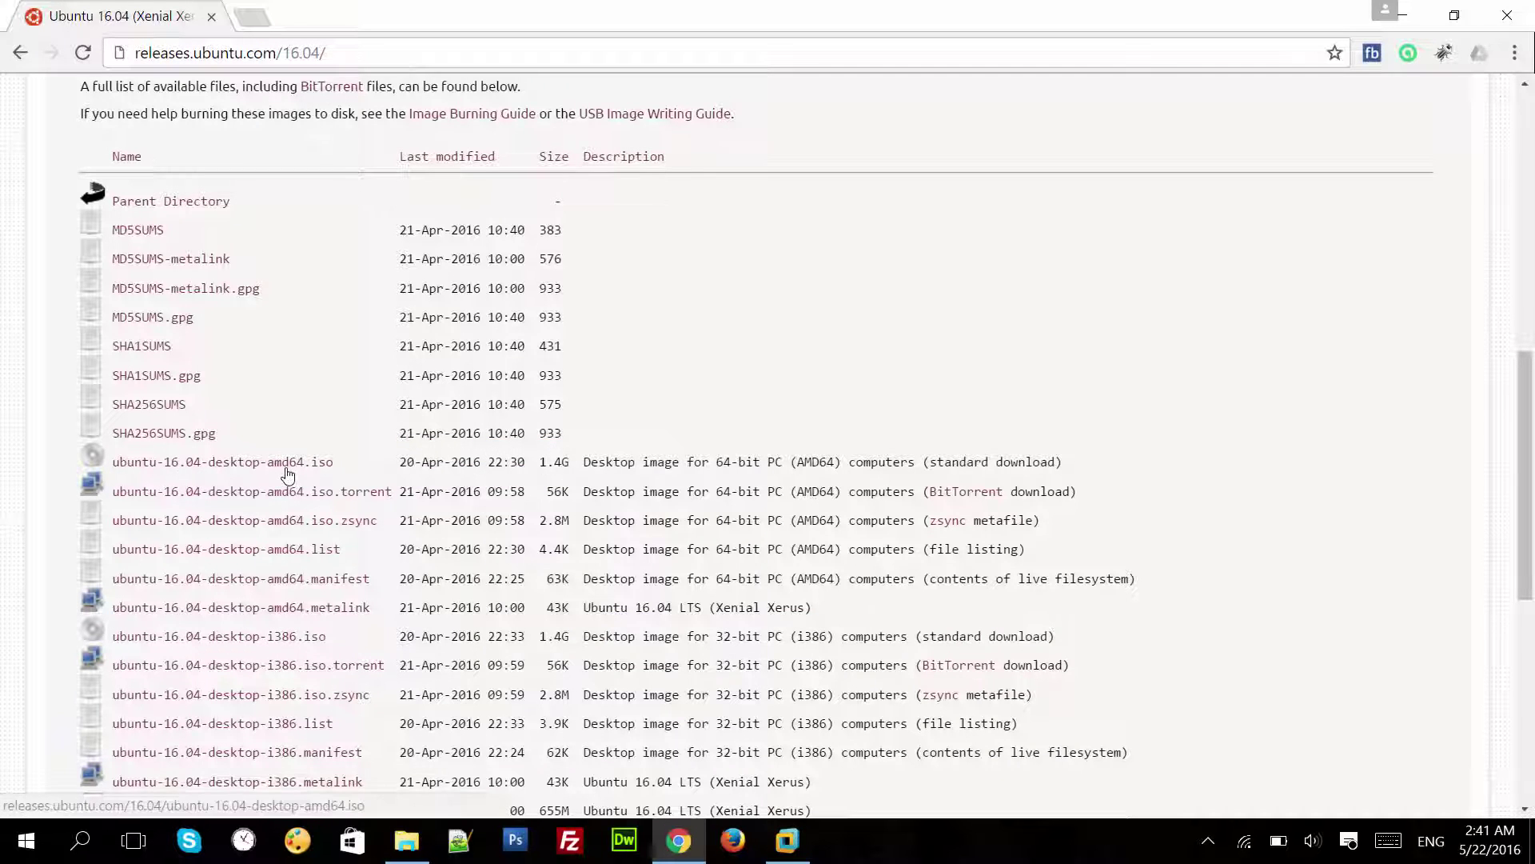
pyautogui.moveTo(387, 462); pyautogui.dragTo(112, 489)
pyautogui.click(213, 468)
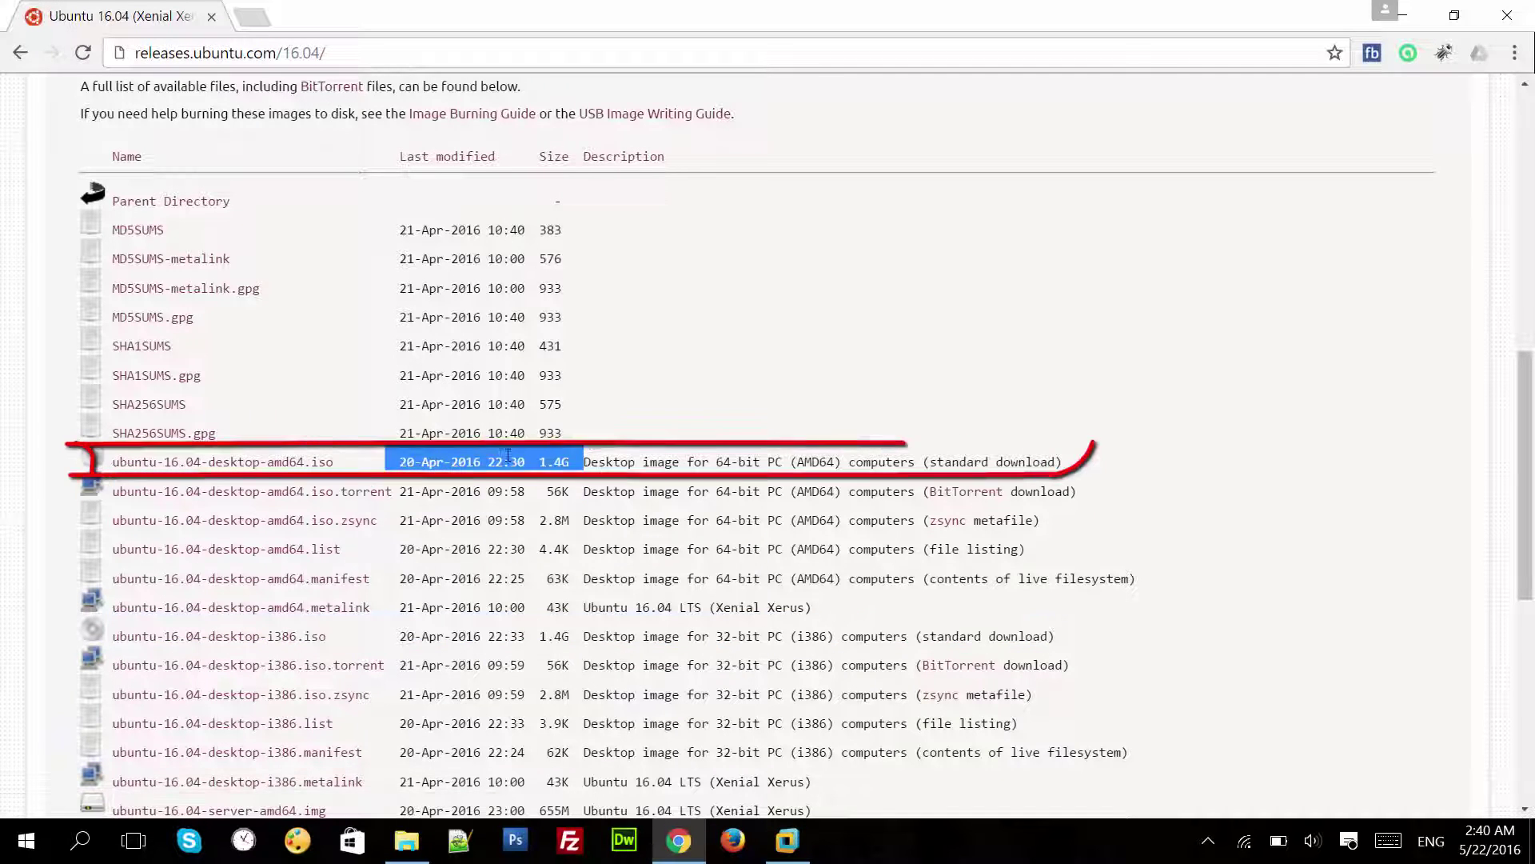
# Start downloading ubuntu-16.04-desktop-amd64.iso, then cancel it in the download manager.
pyautogui.click(213, 468)
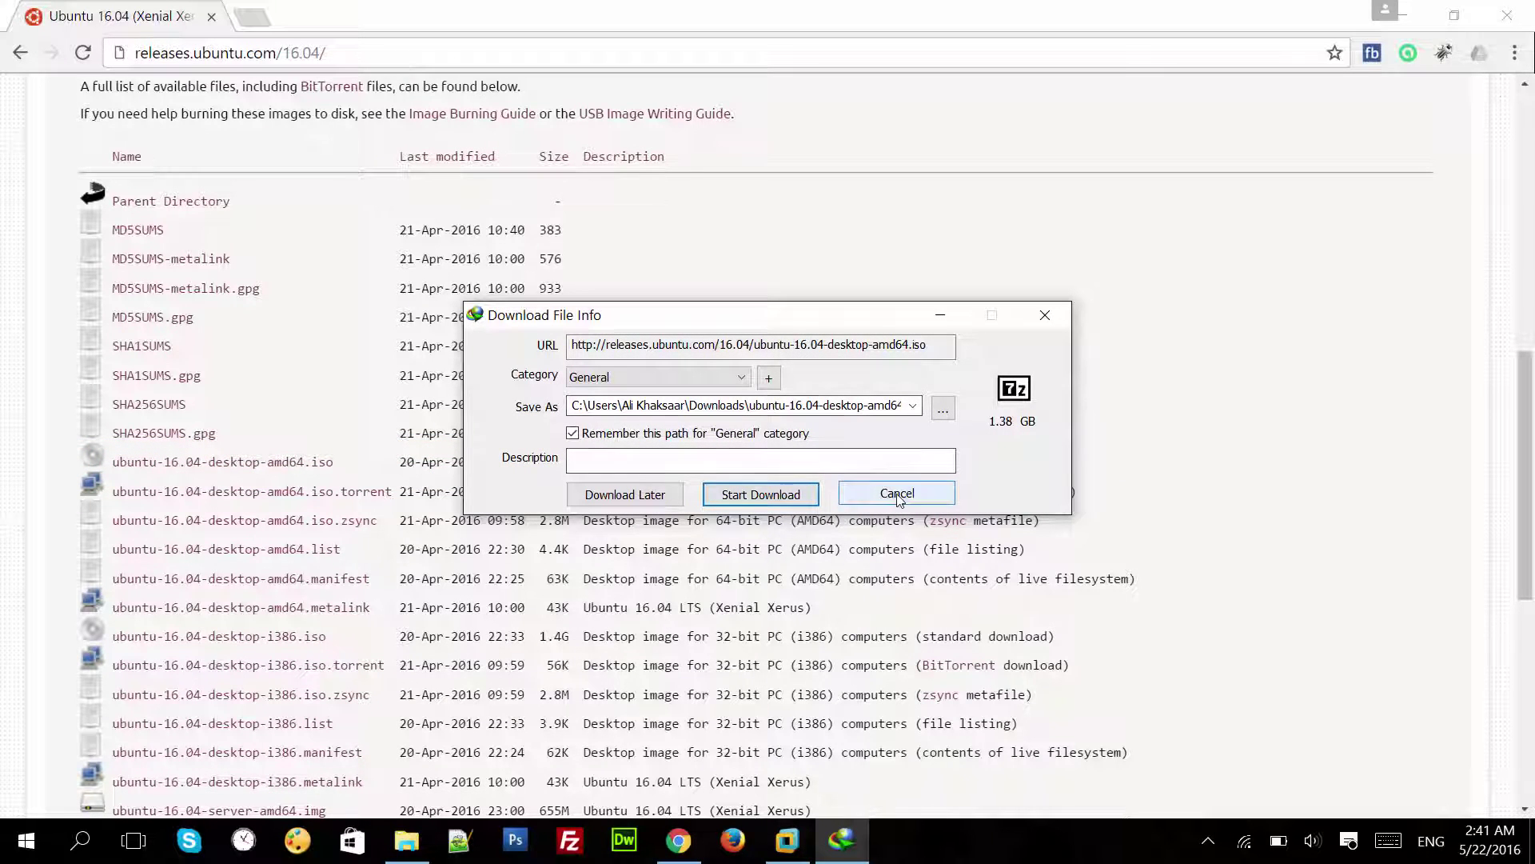
pyautogui.click(895, 406)
pyautogui.click(875, 406)
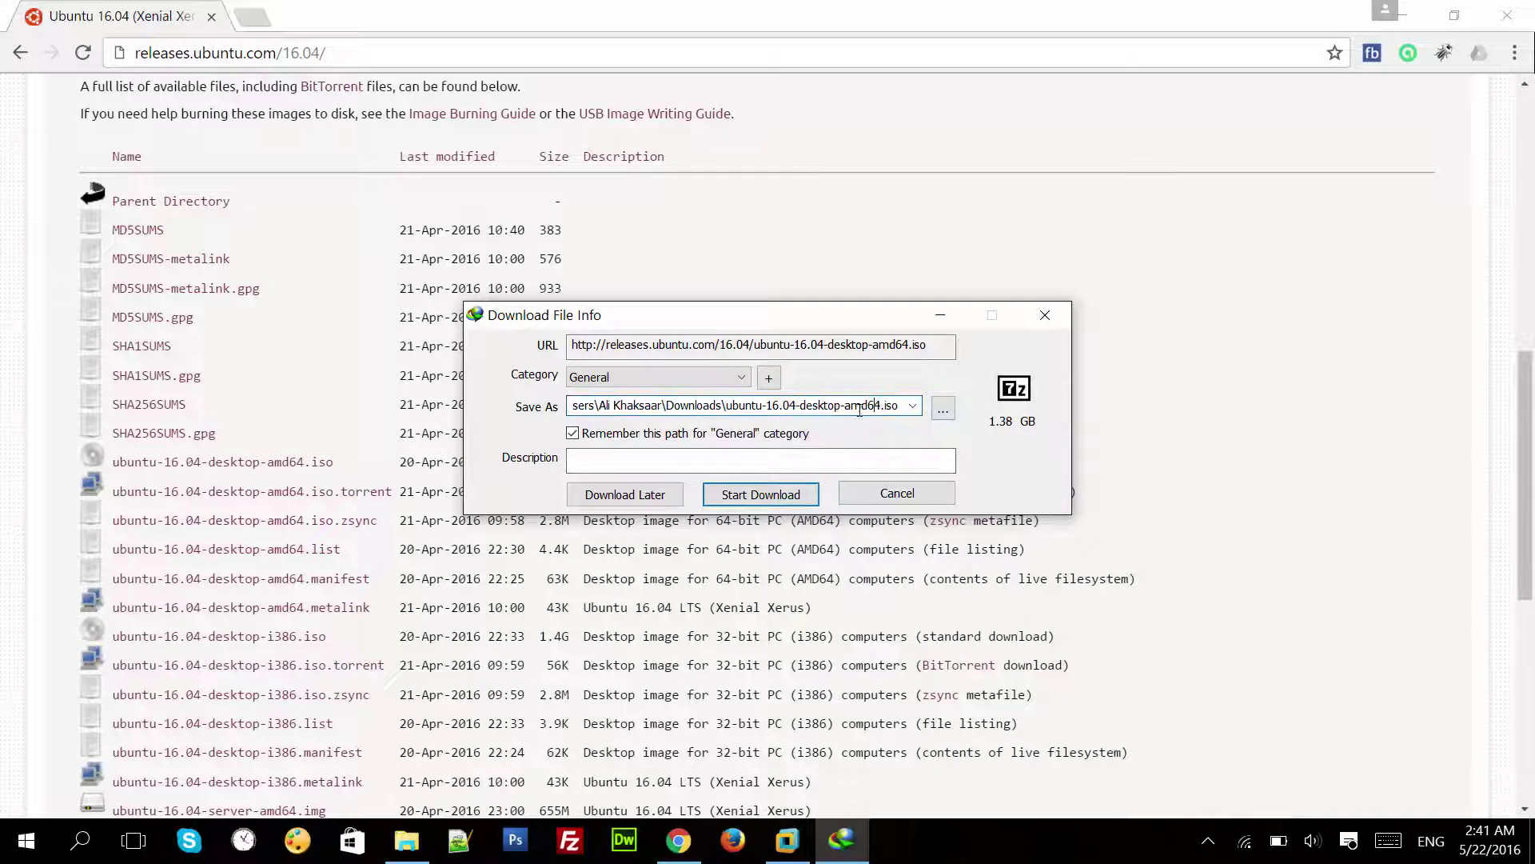
pyautogui.click(896, 493)
pyautogui.click(989, 517)
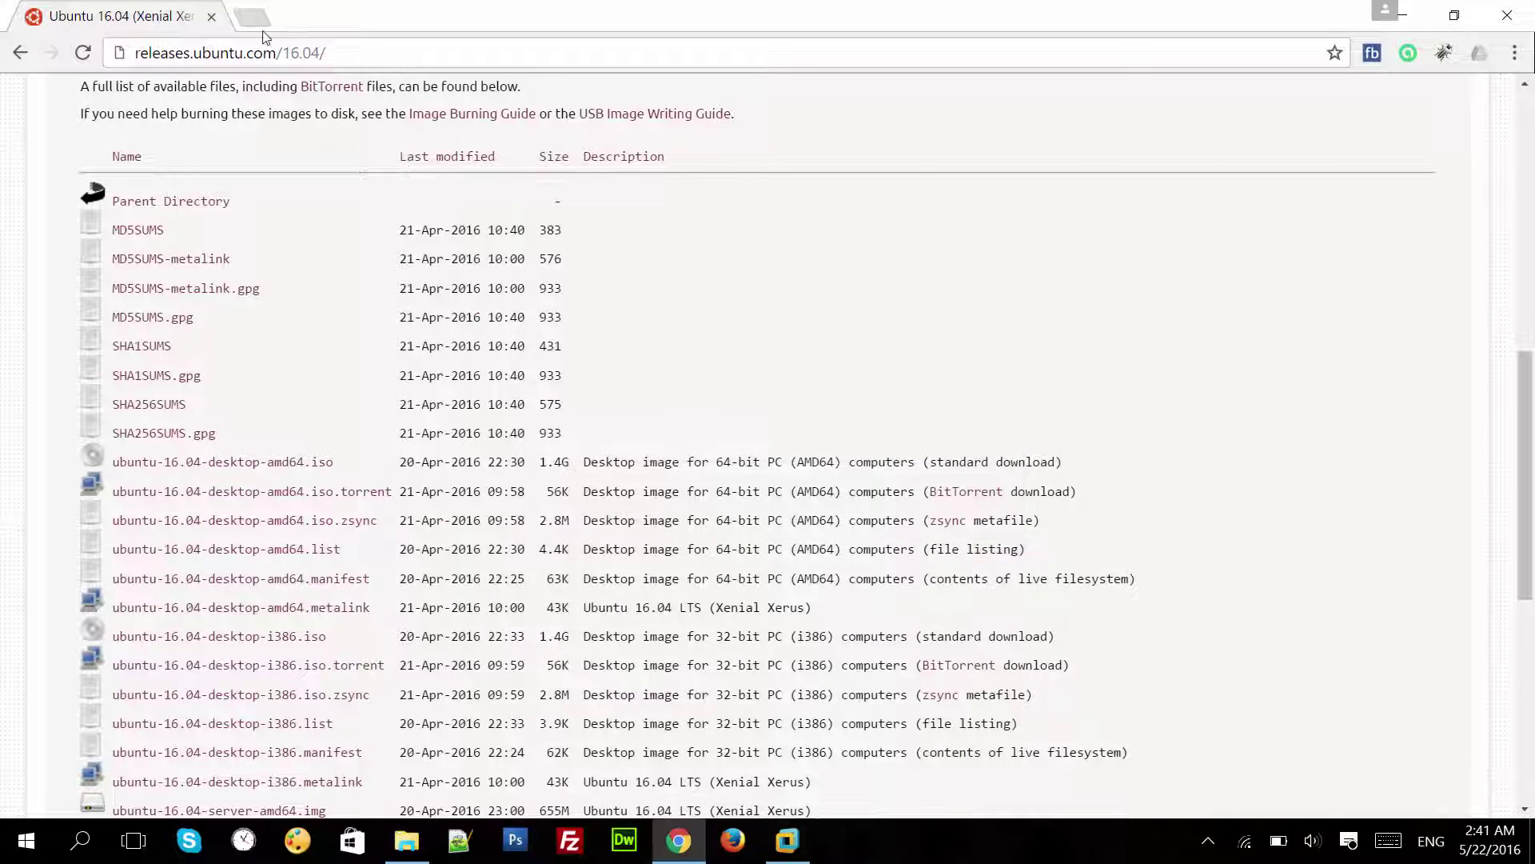
# Search Google for 'rufus' in a new tab and open the official Rufus site.
pyautogui.click(258, 17)
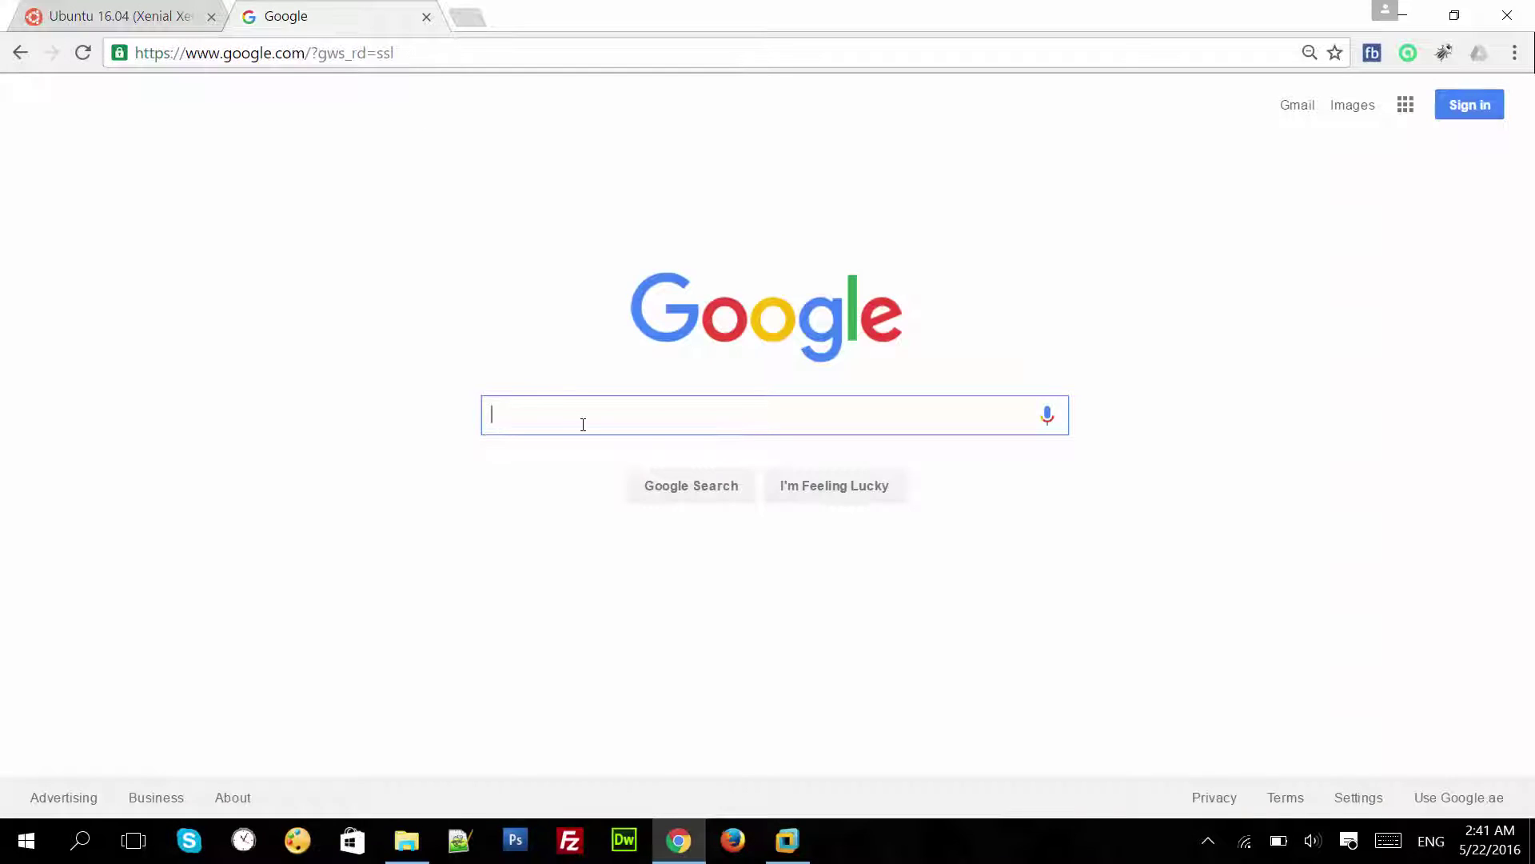
pyautogui.write('rufus')
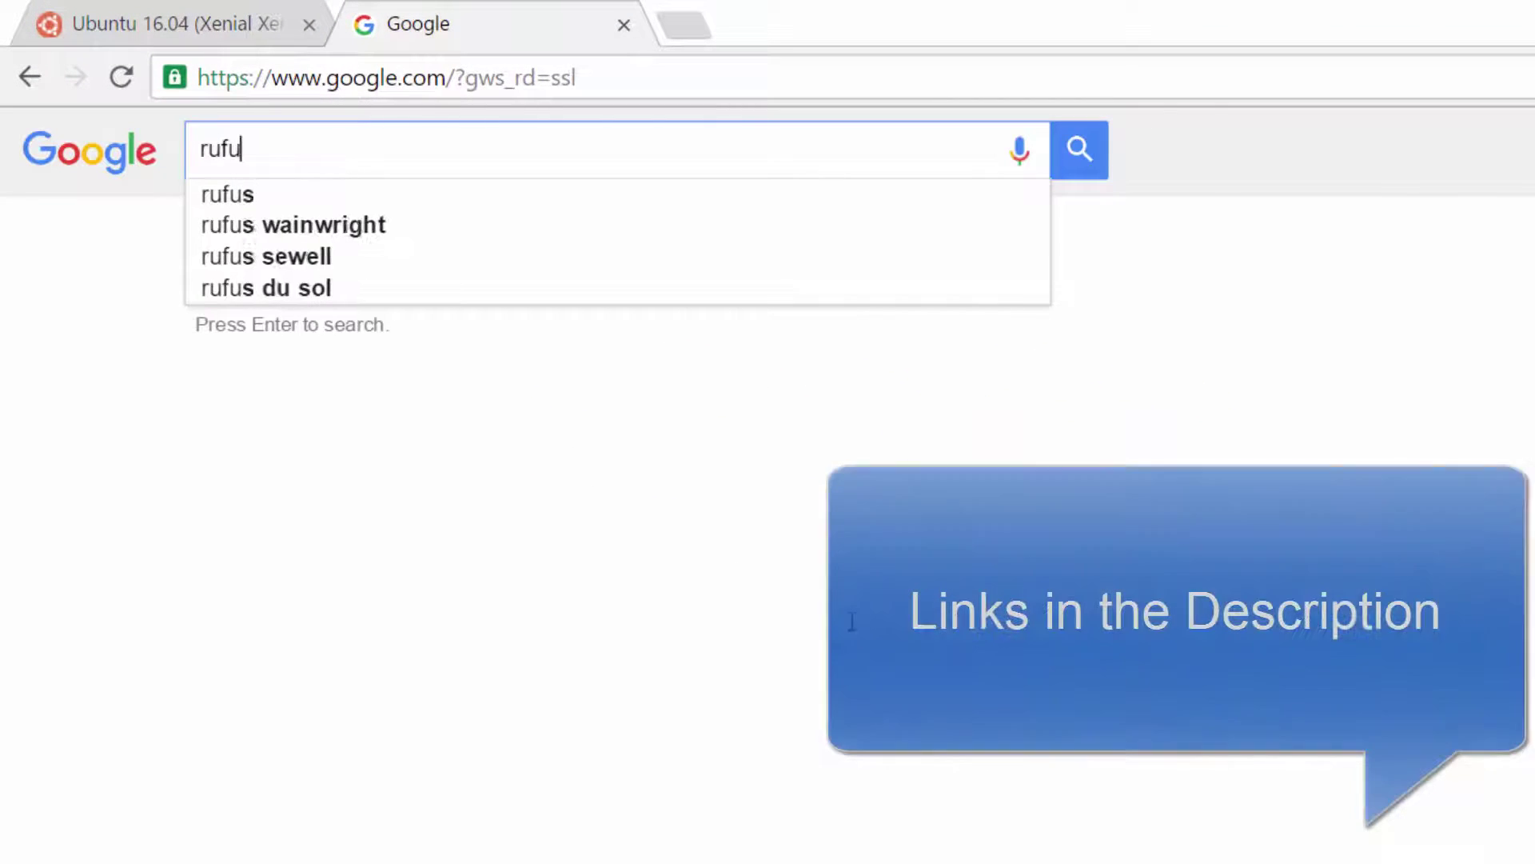
pyautogui.press('Return')
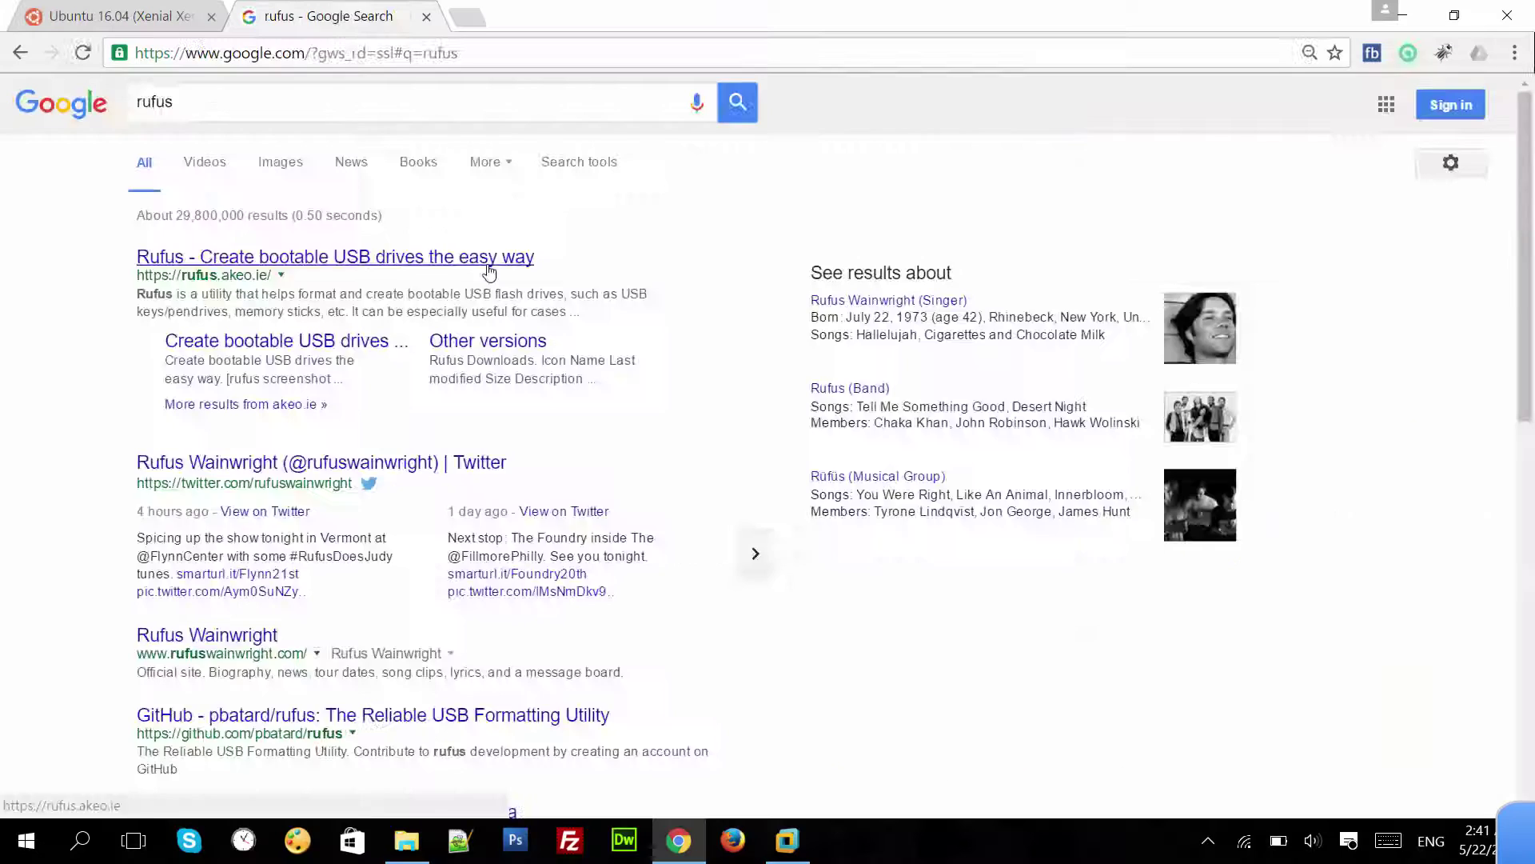
pyautogui.click(709, 392)
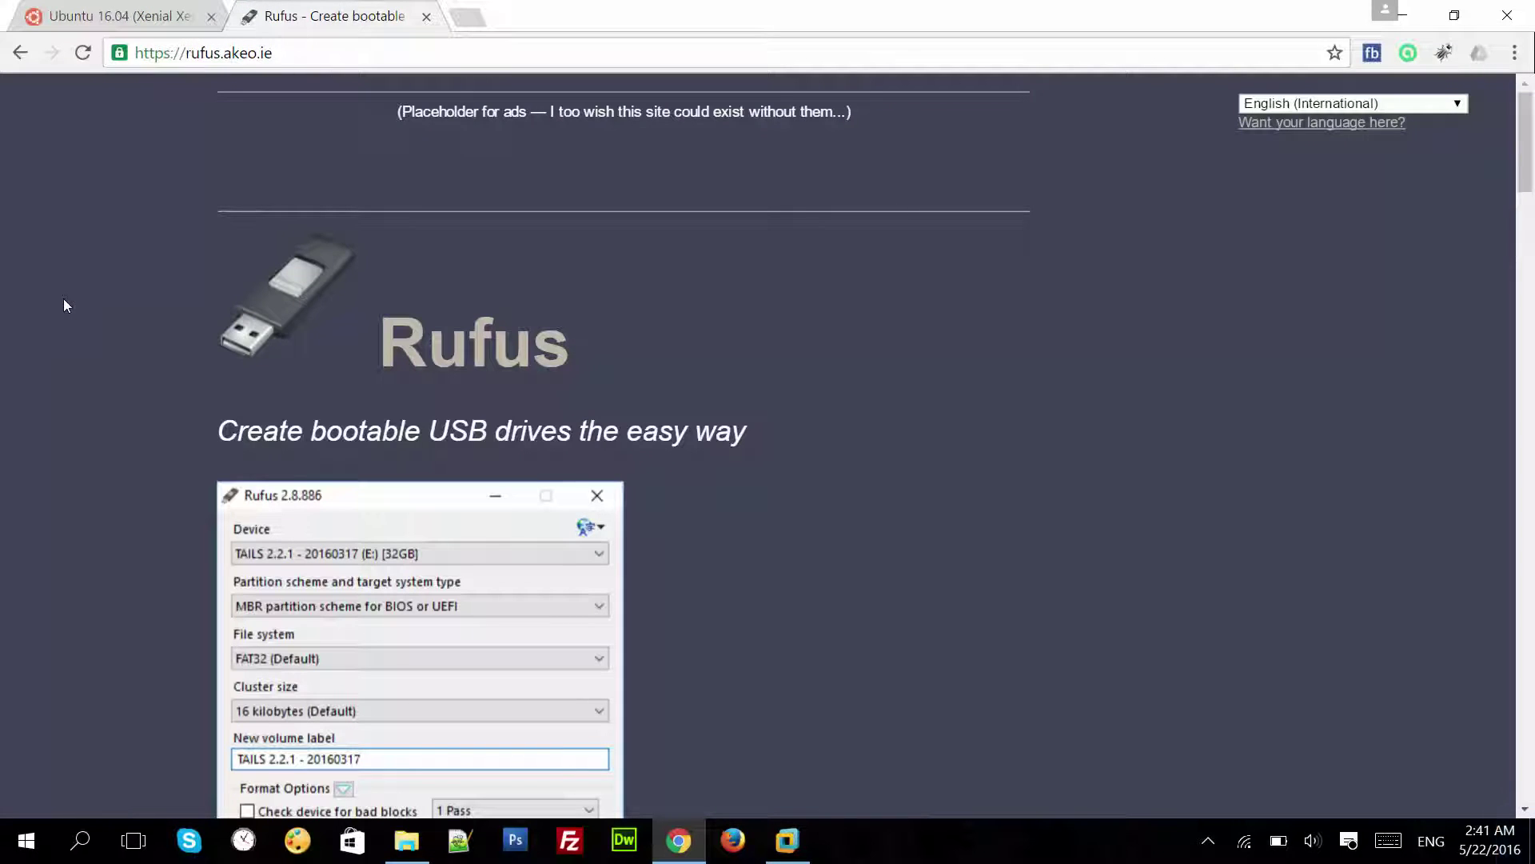
# Scroll down to the Download section and download Rufus 2.9.
pyautogui.scroll(-3, 504, 383)
pyautogui.scroll(-1, 165, 377)
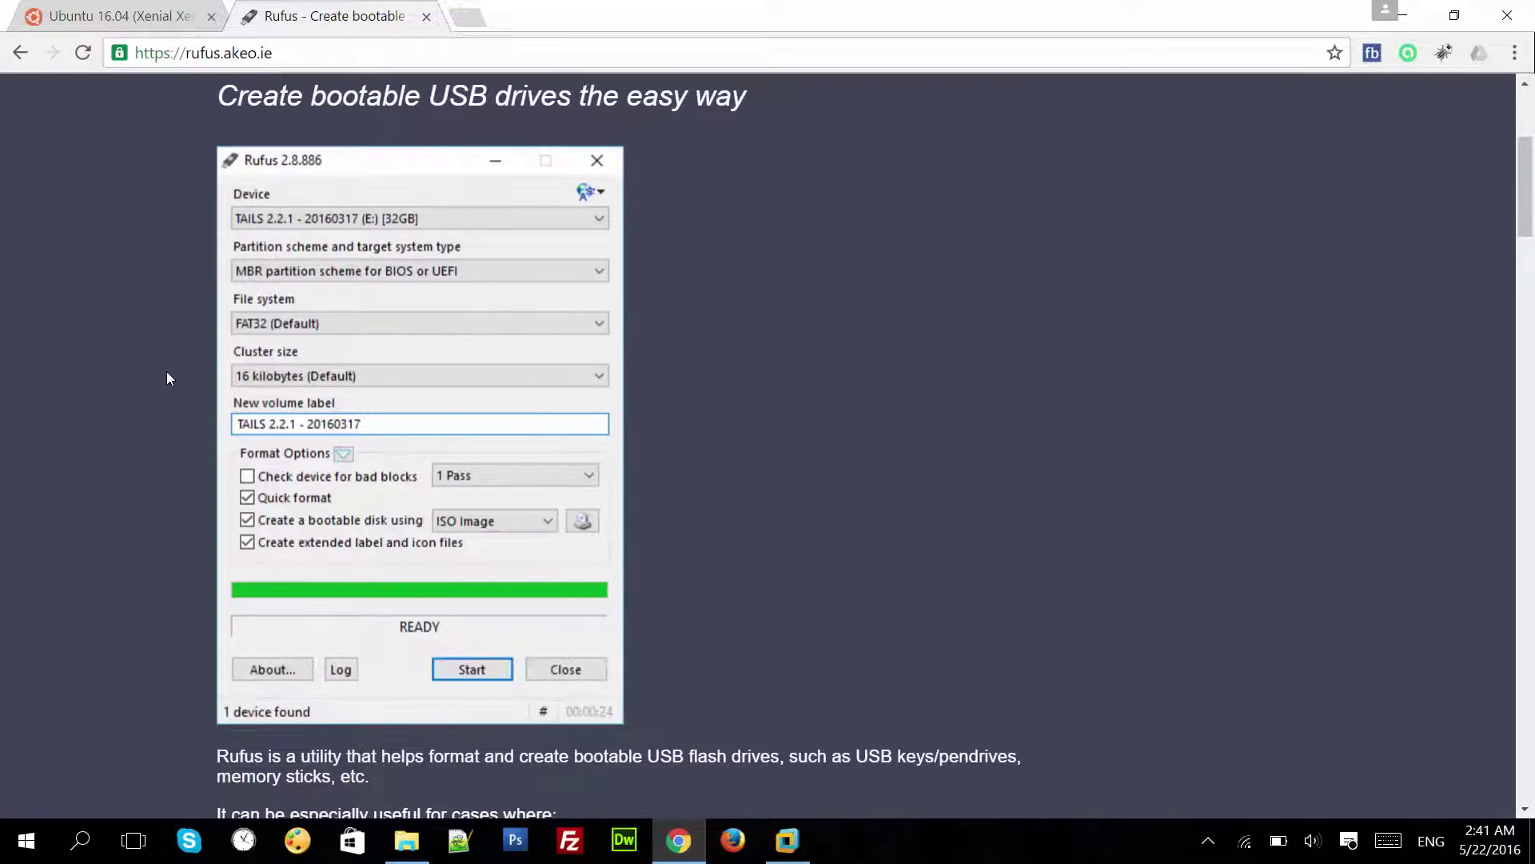
pyautogui.scroll(-7, 122, 465)
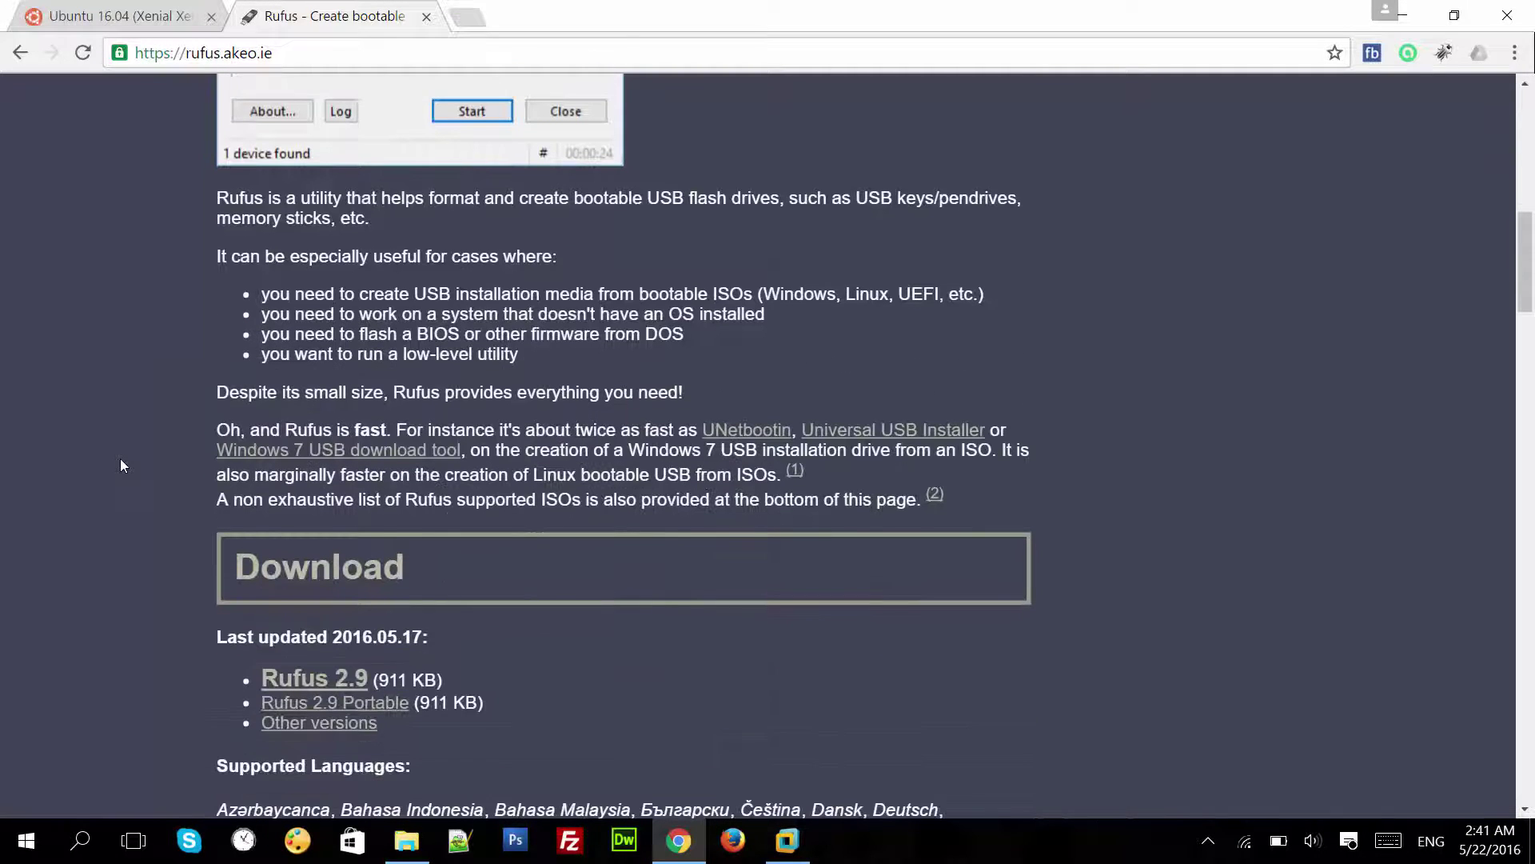
pyautogui.scroll(-1, 192, 573)
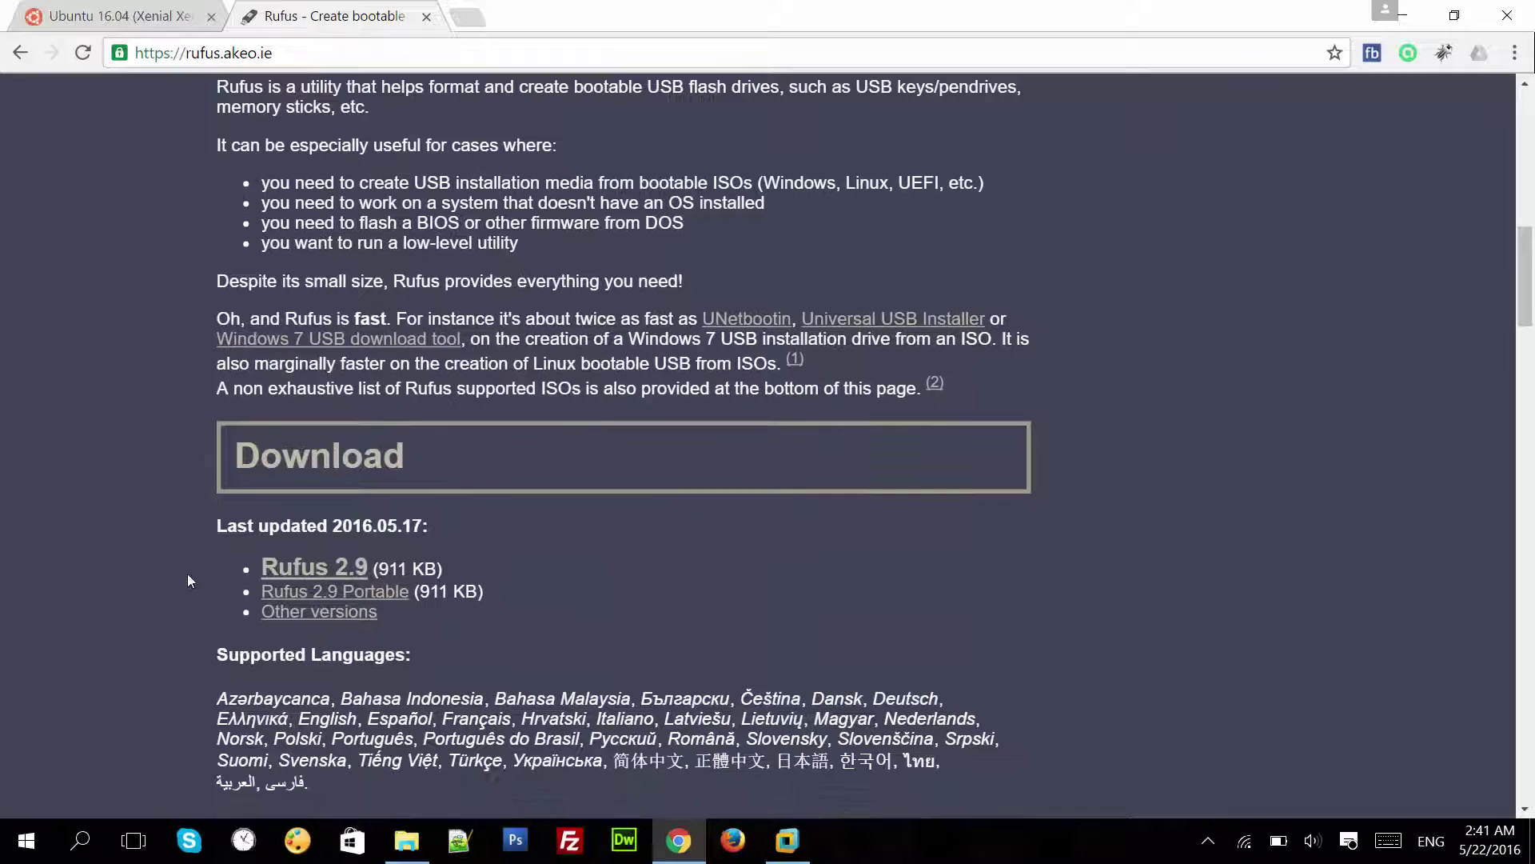
pyautogui.click(342, 572)
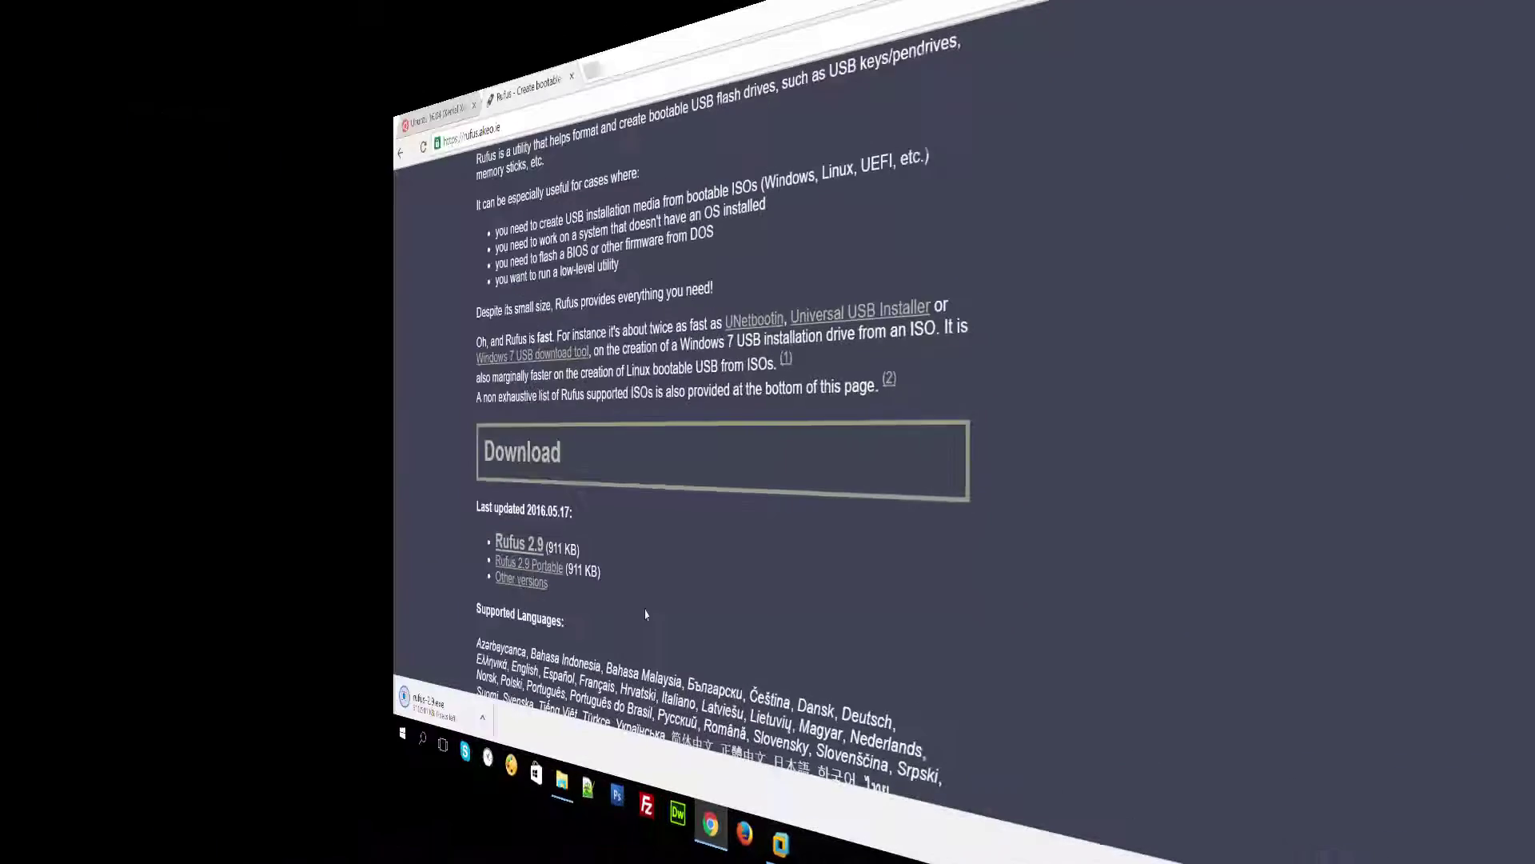
# Run rufus-2.9.exe from the Ubuntu folder as administrator.
pyautogui.click(744, 239)
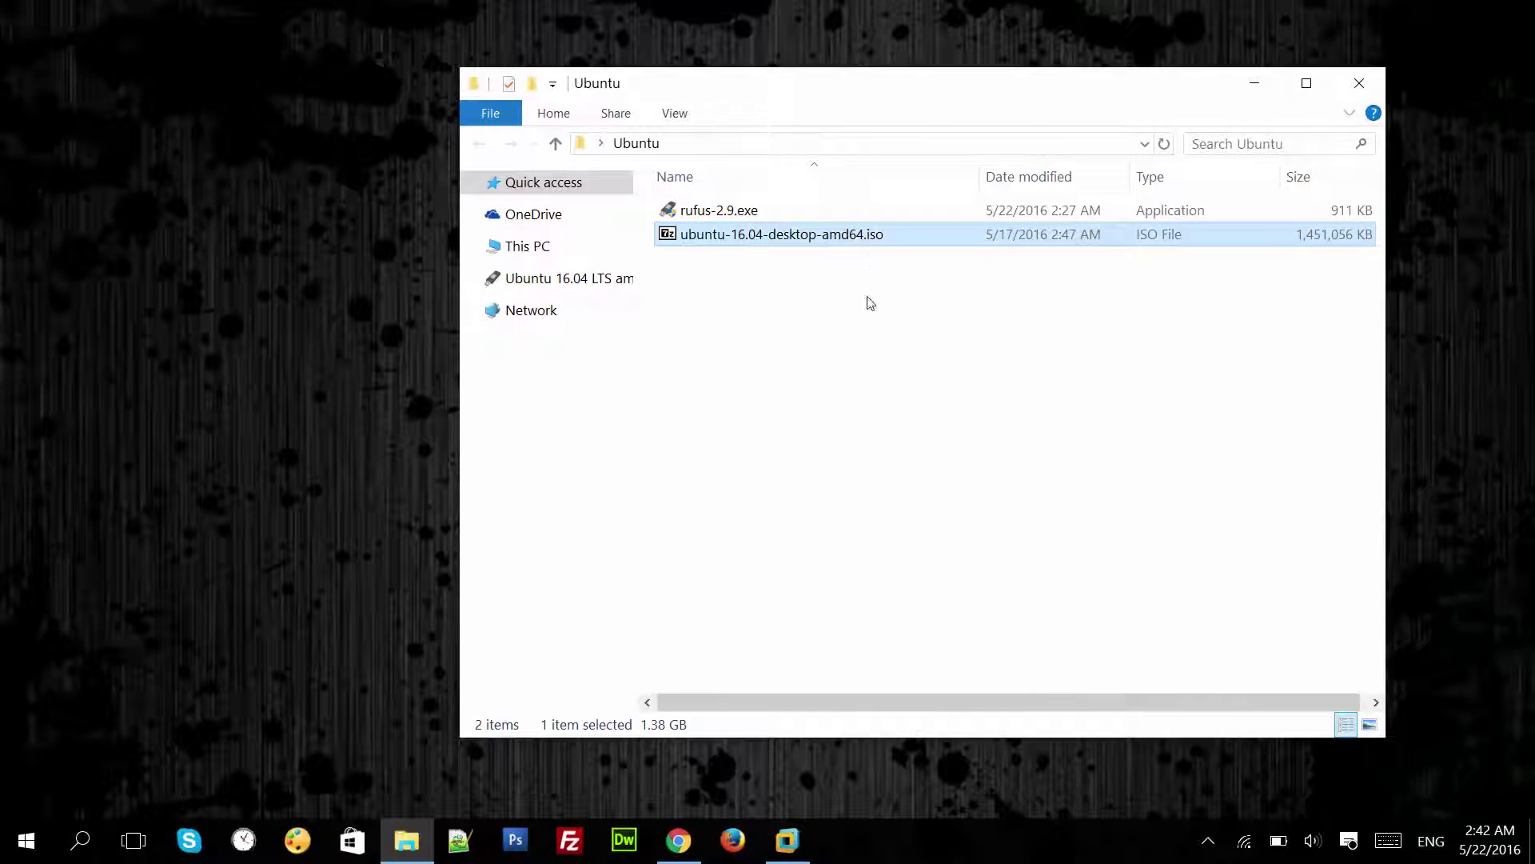
pyautogui.doubleClick(739, 212)
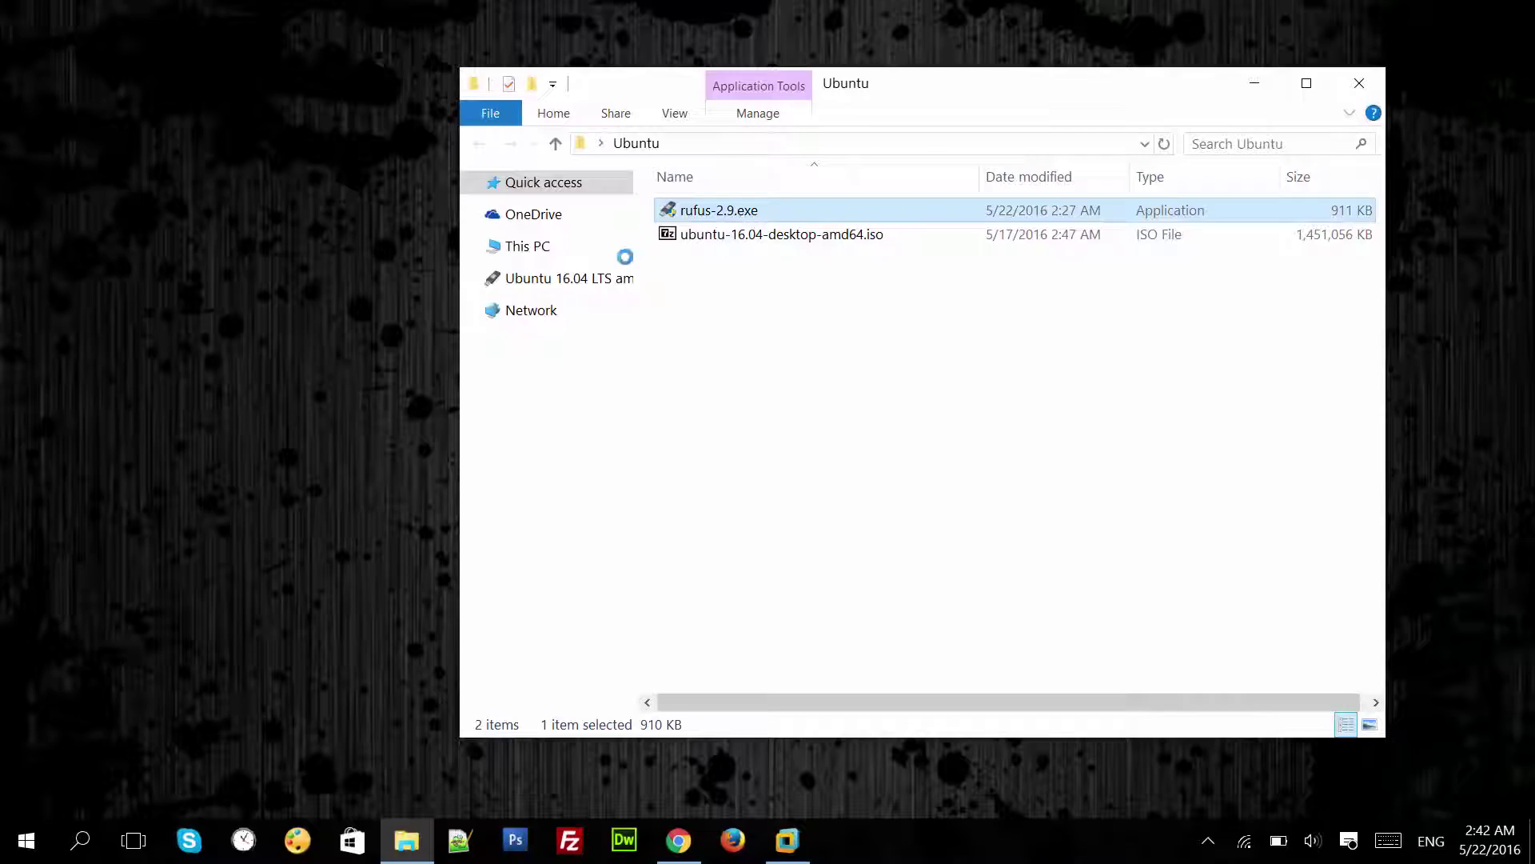
pyautogui.rightClick(744, 209)
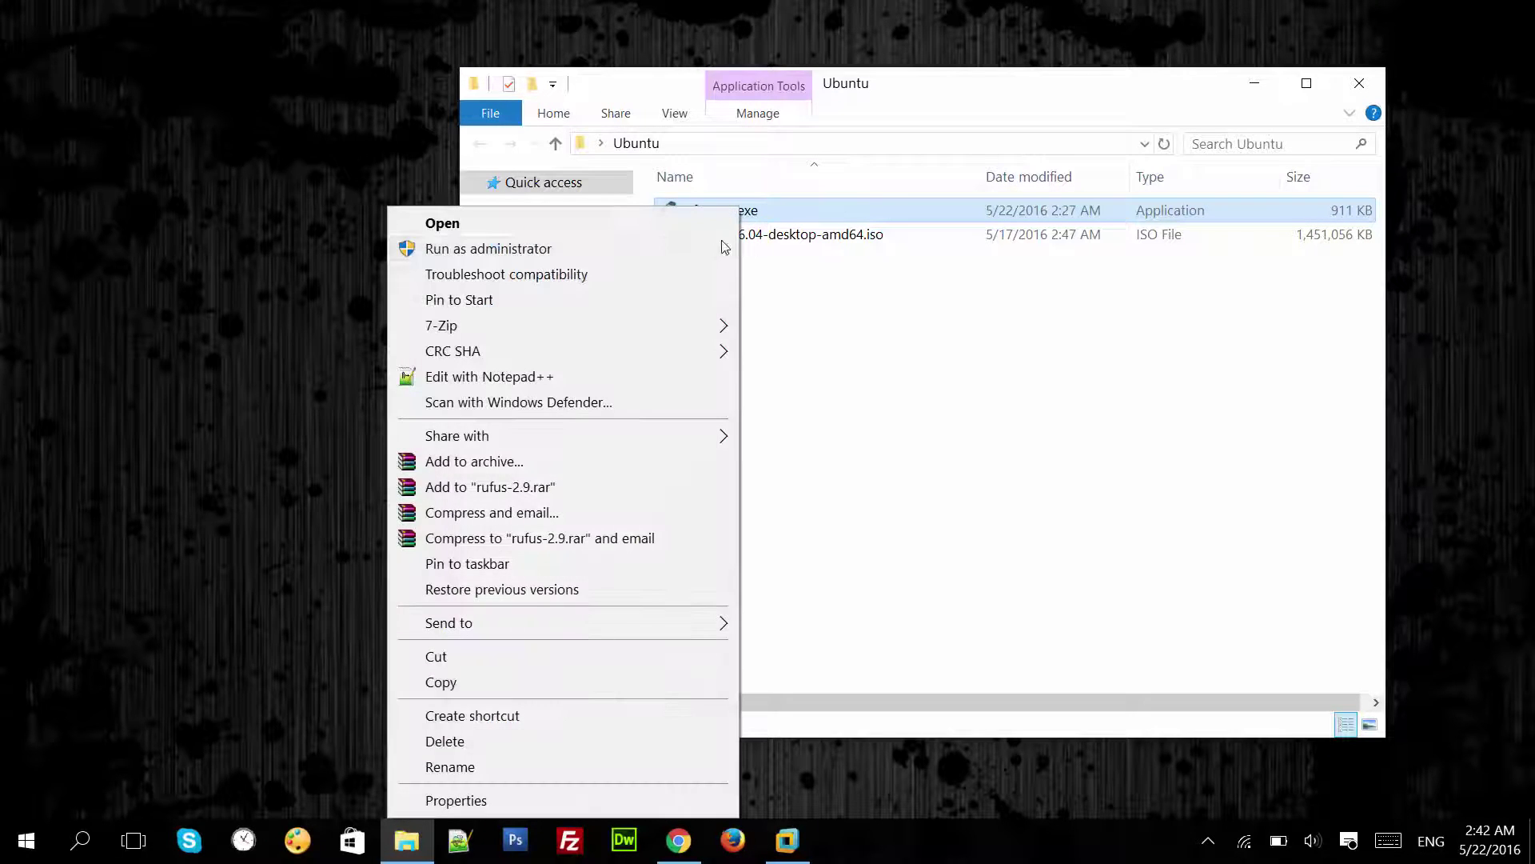
pyautogui.click(544, 249)
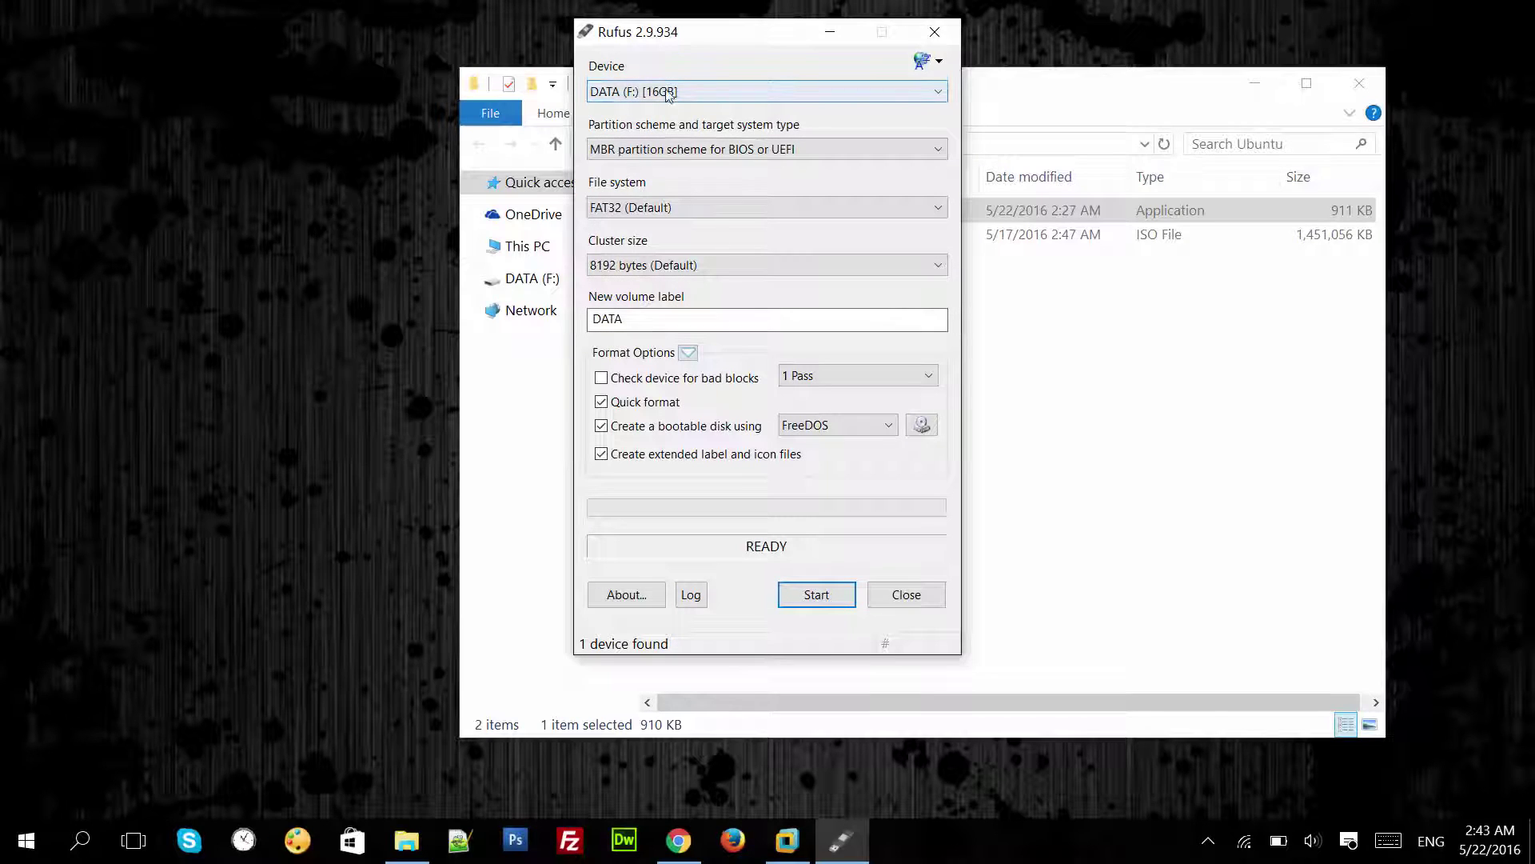
# Keep DATA (F:) [16GB] as the target and load ubuntu-16.04-desktop-amd64.iso as the image.
pyautogui.click(938, 92)
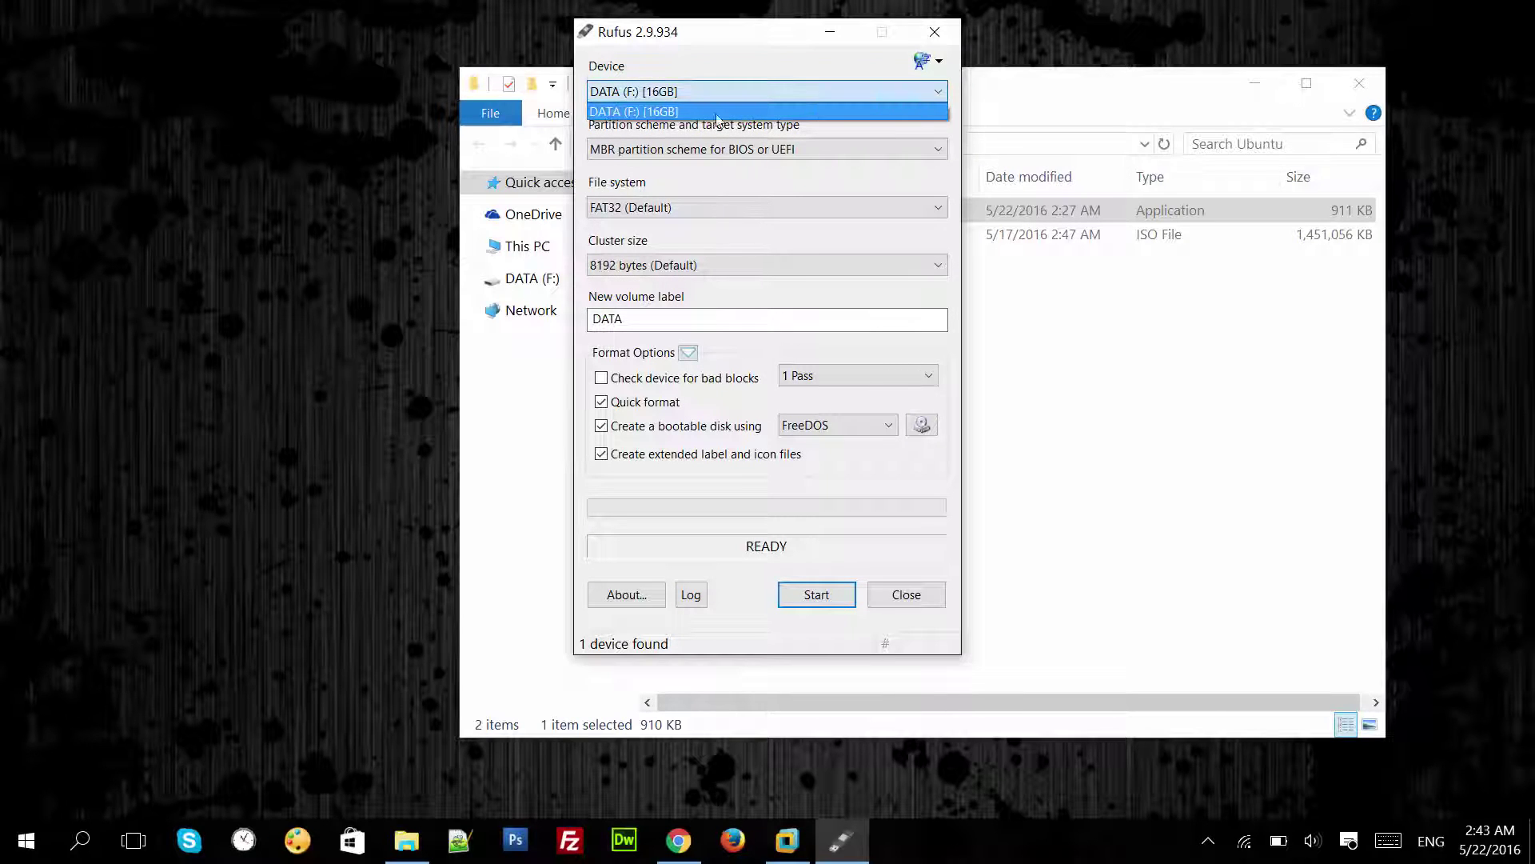
pyautogui.click(677, 120)
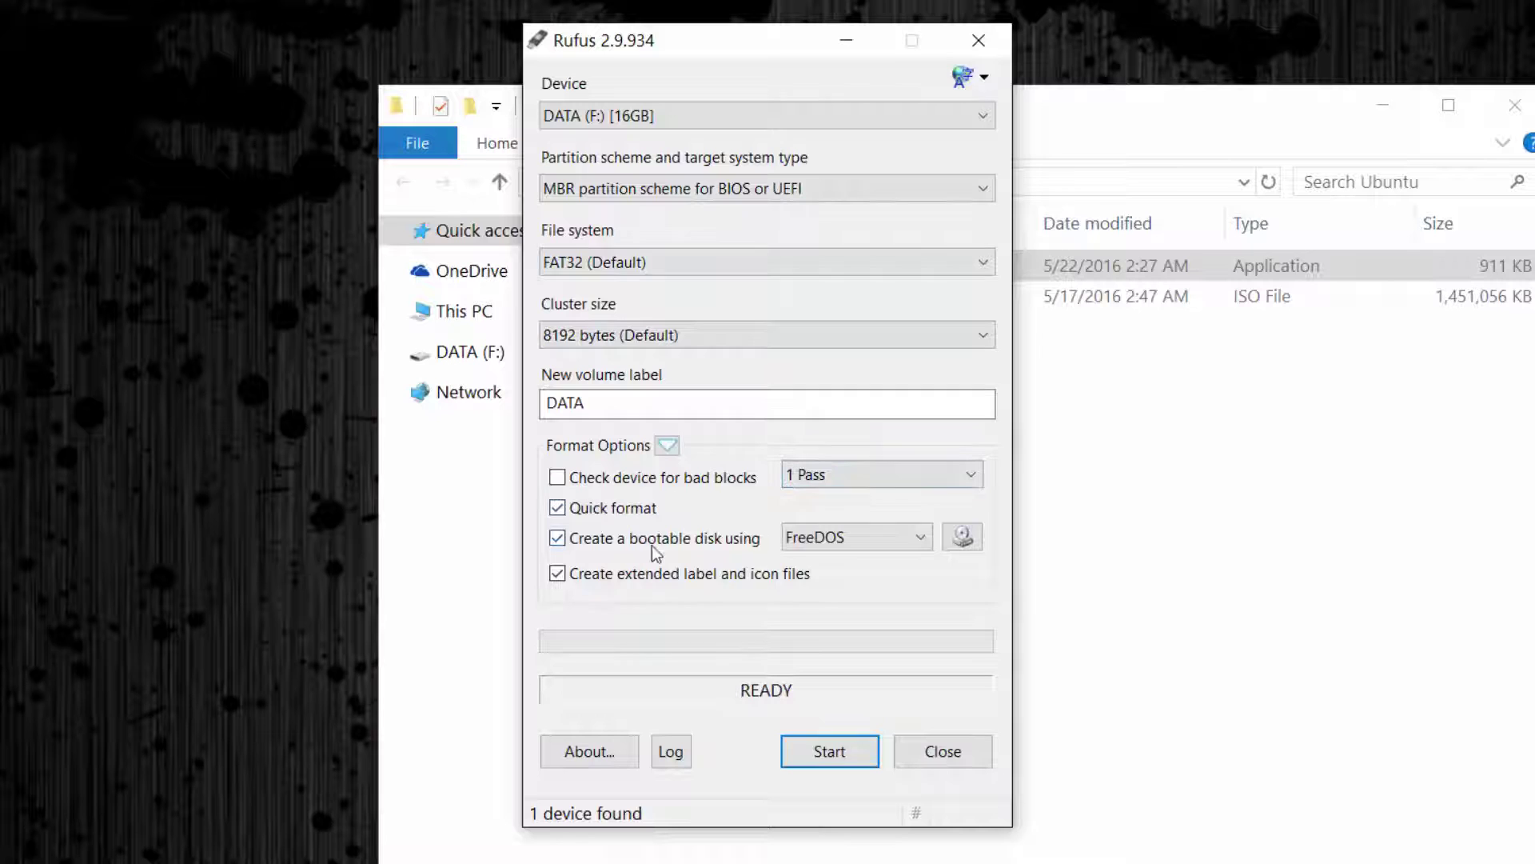
pyautogui.click(963, 538)
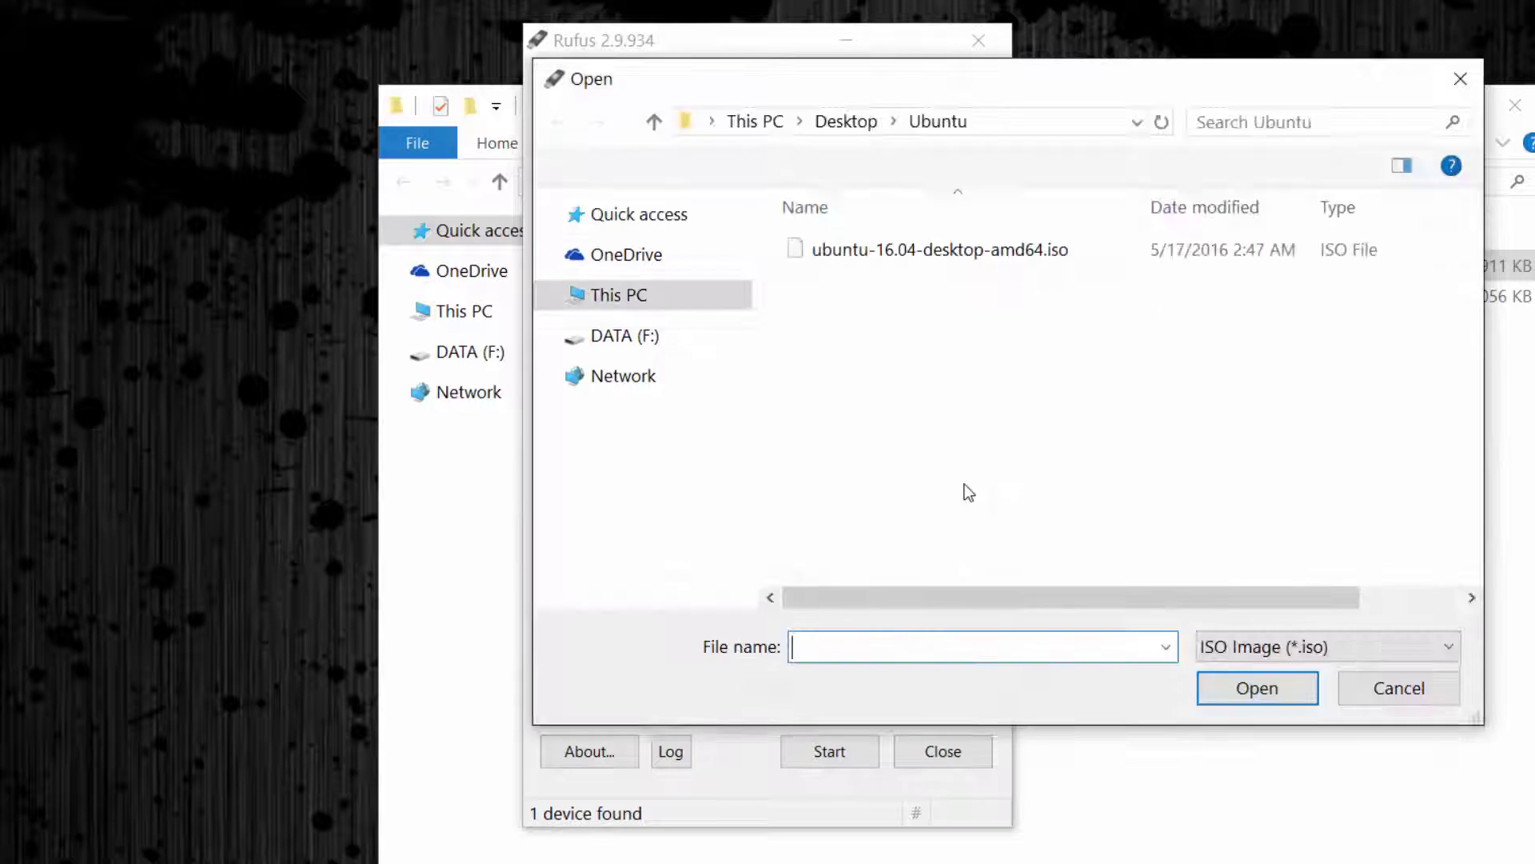
pyautogui.click(820, 254)
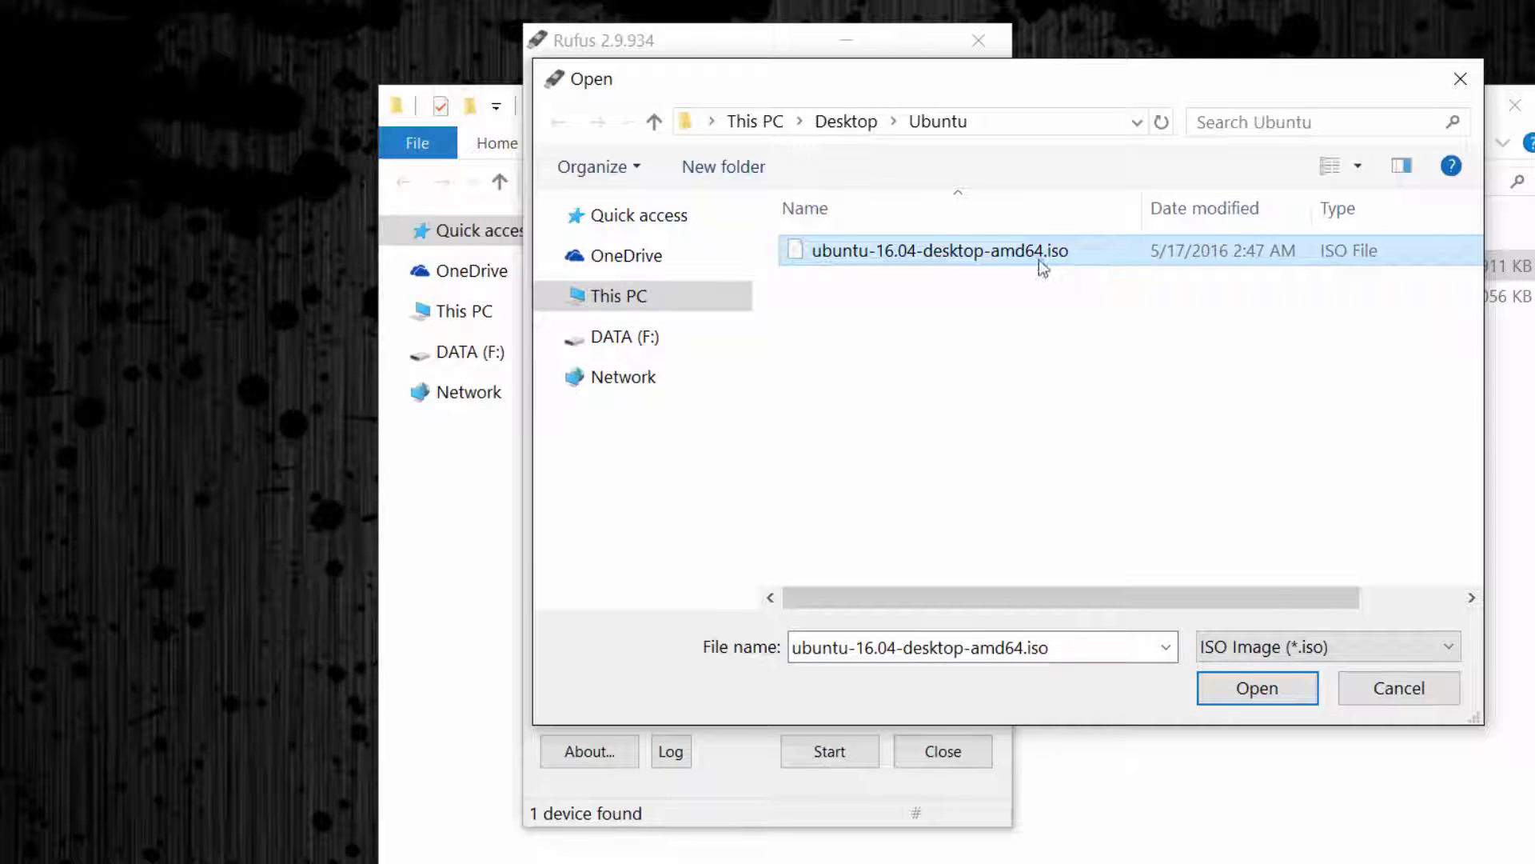
pyautogui.click(1254, 690)
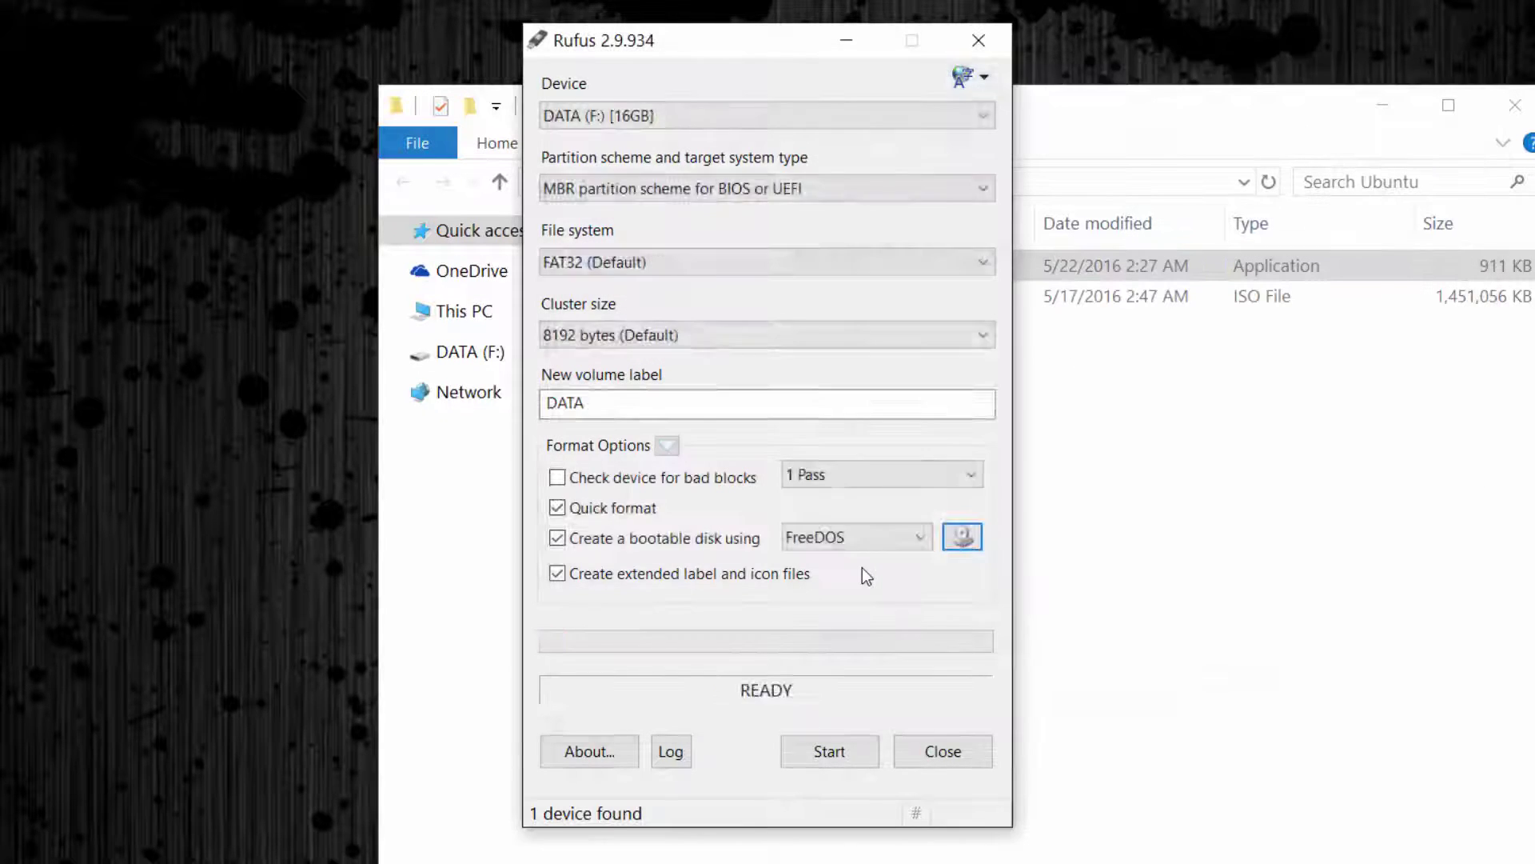
# Write the drive, accepting the Syslinux download, ISO Image mode and data erase, then close Rufus.
pyautogui.click(836, 758)
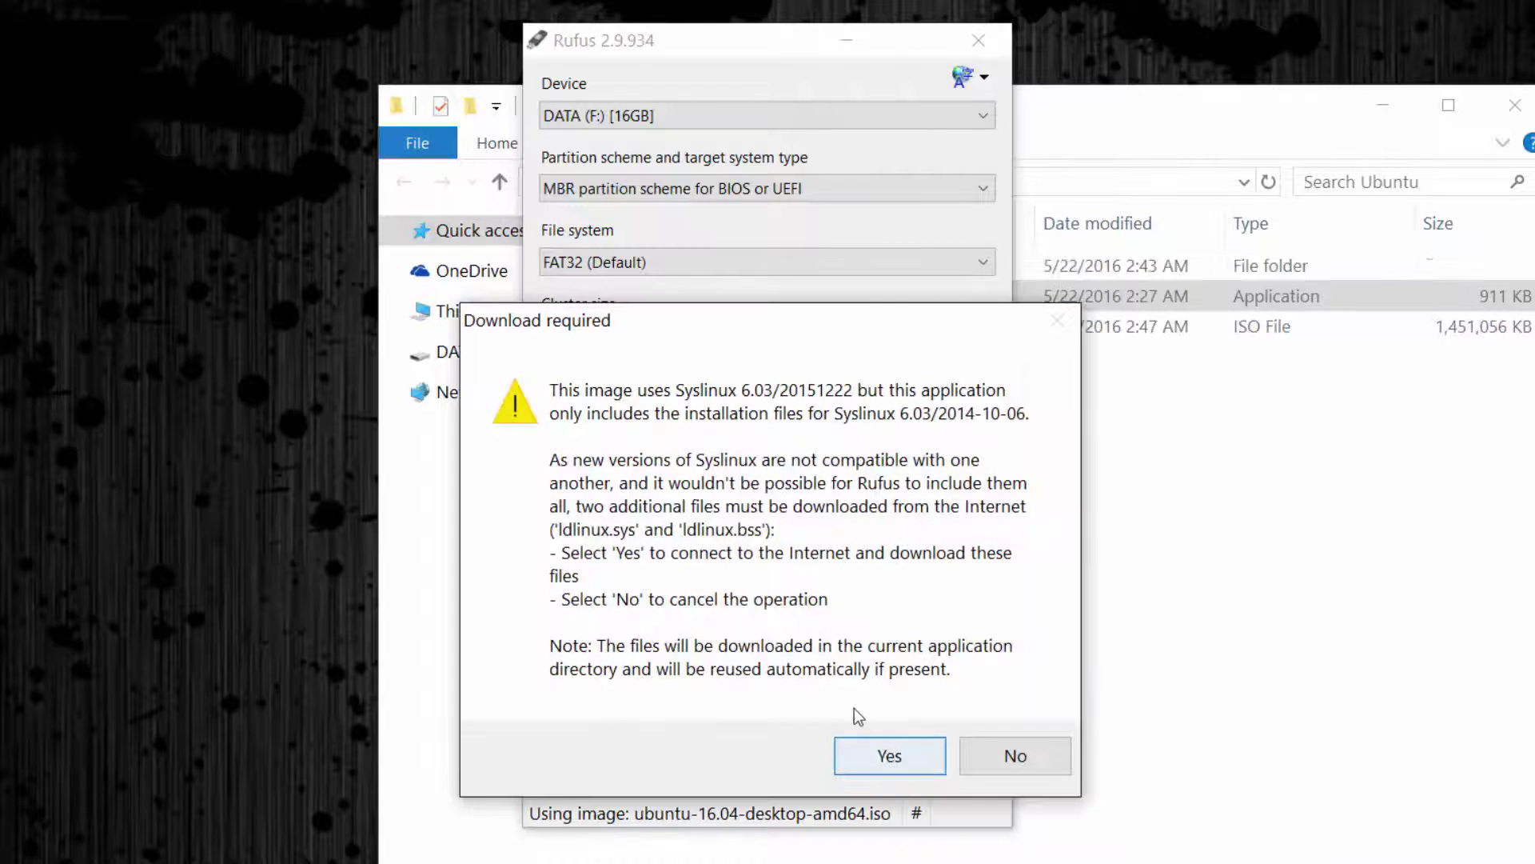
pyautogui.click(887, 758)
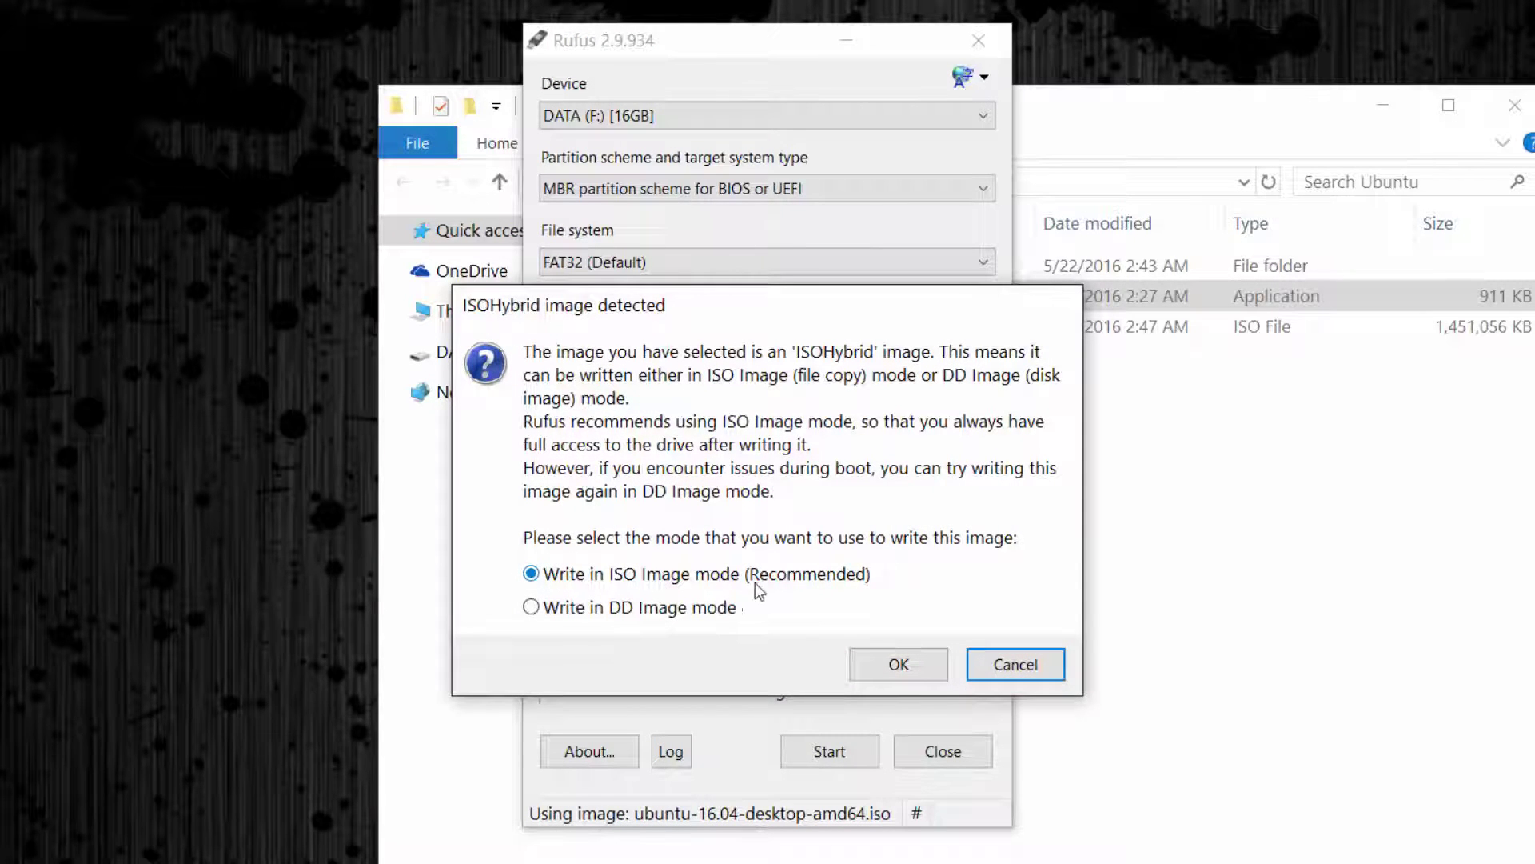
pyautogui.click(886, 670)
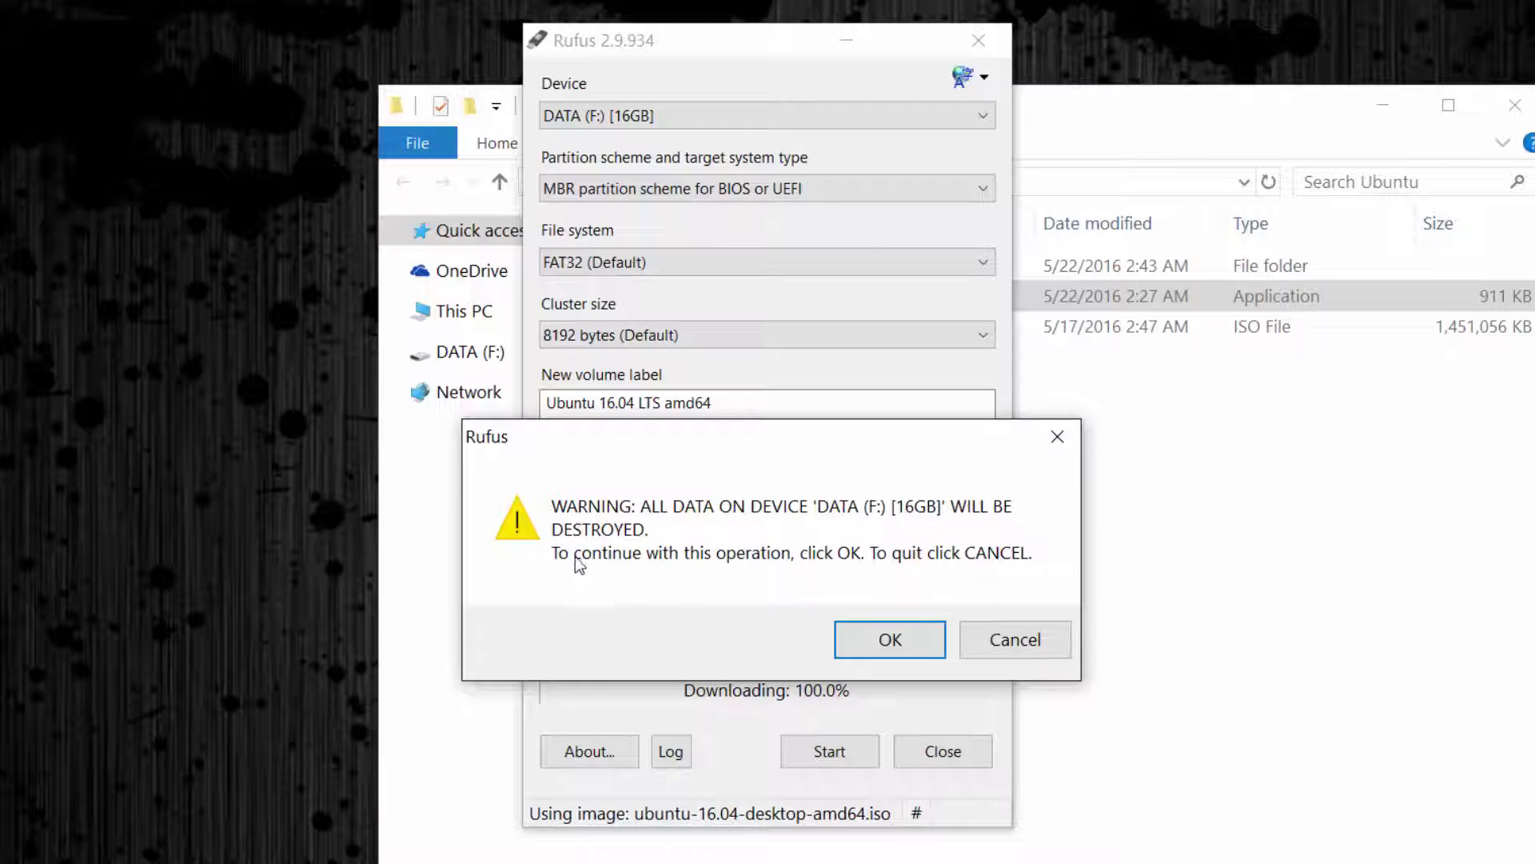
pyautogui.click(887, 639)
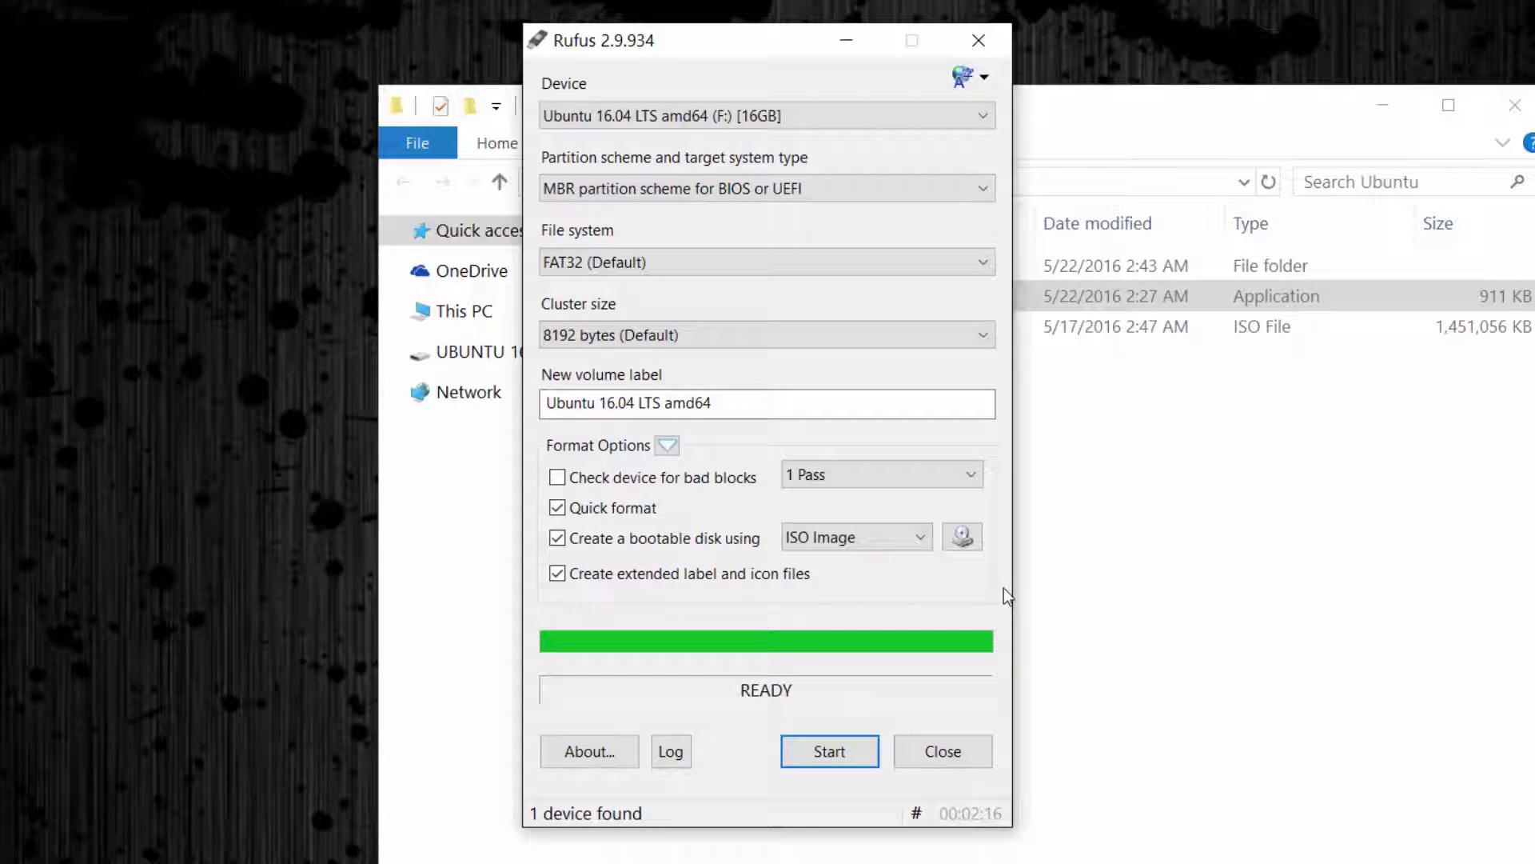
pyautogui.click(961, 758)
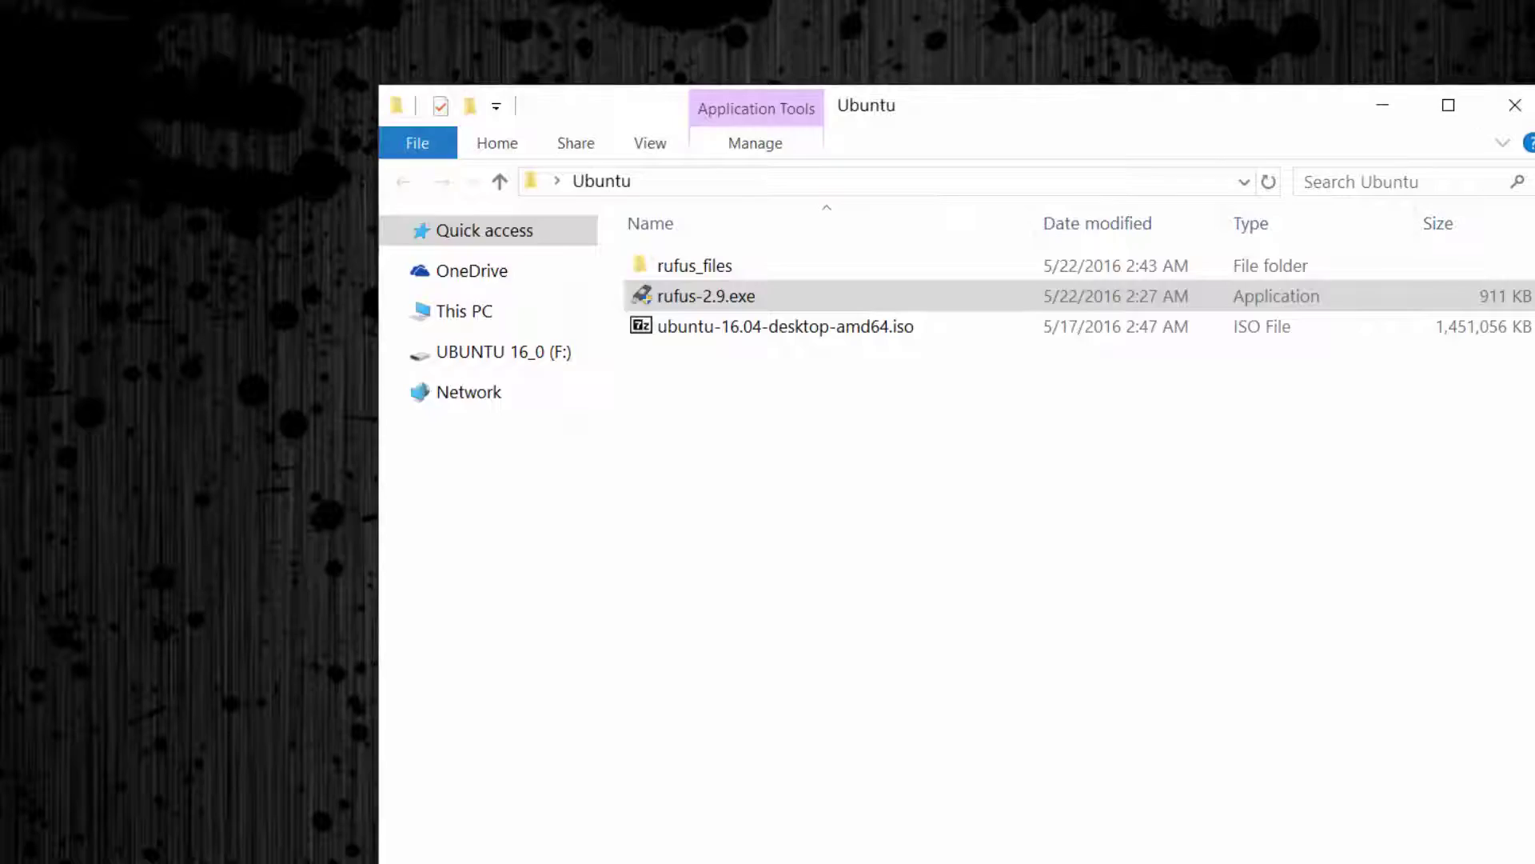
# Close the Ubuntu folder and check the UBUNTU 16_0 (F:) drive in a new File Explorer window.
pyautogui.click(1515, 105)
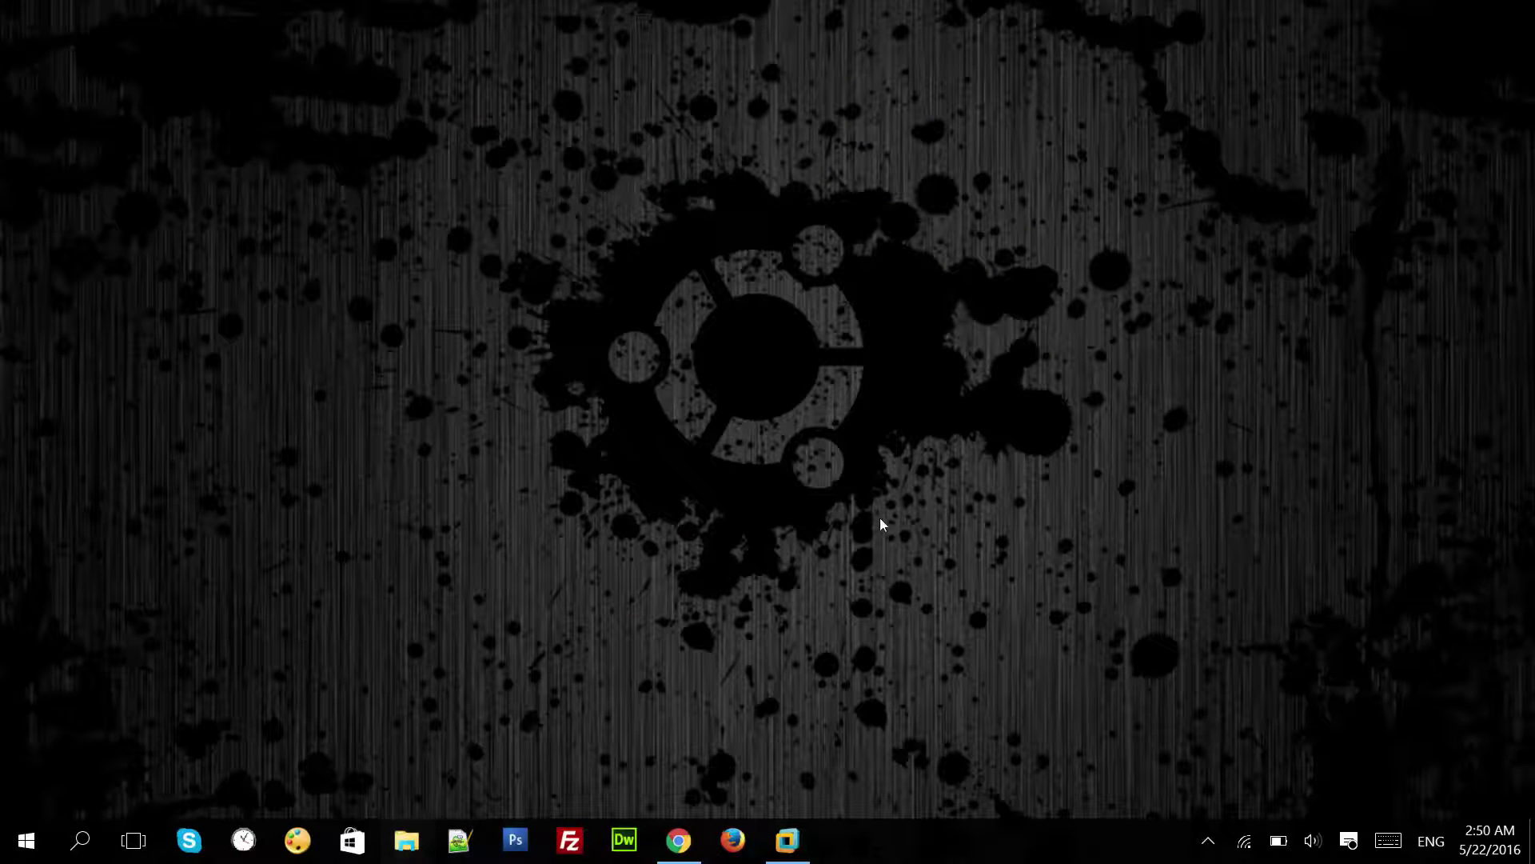
pyautogui.press('super+e')
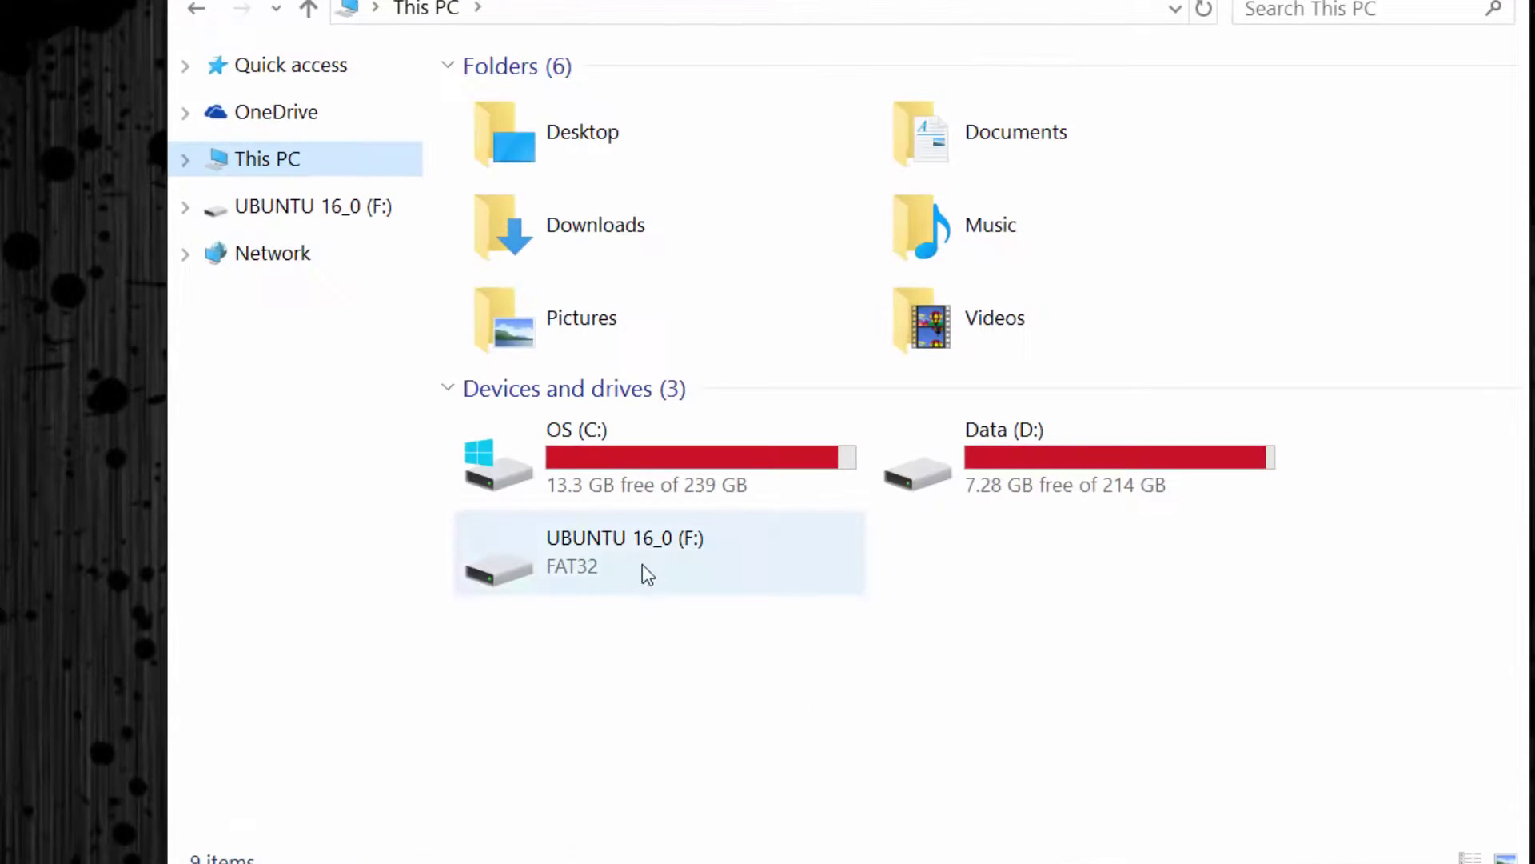
pyautogui.click(638, 560)
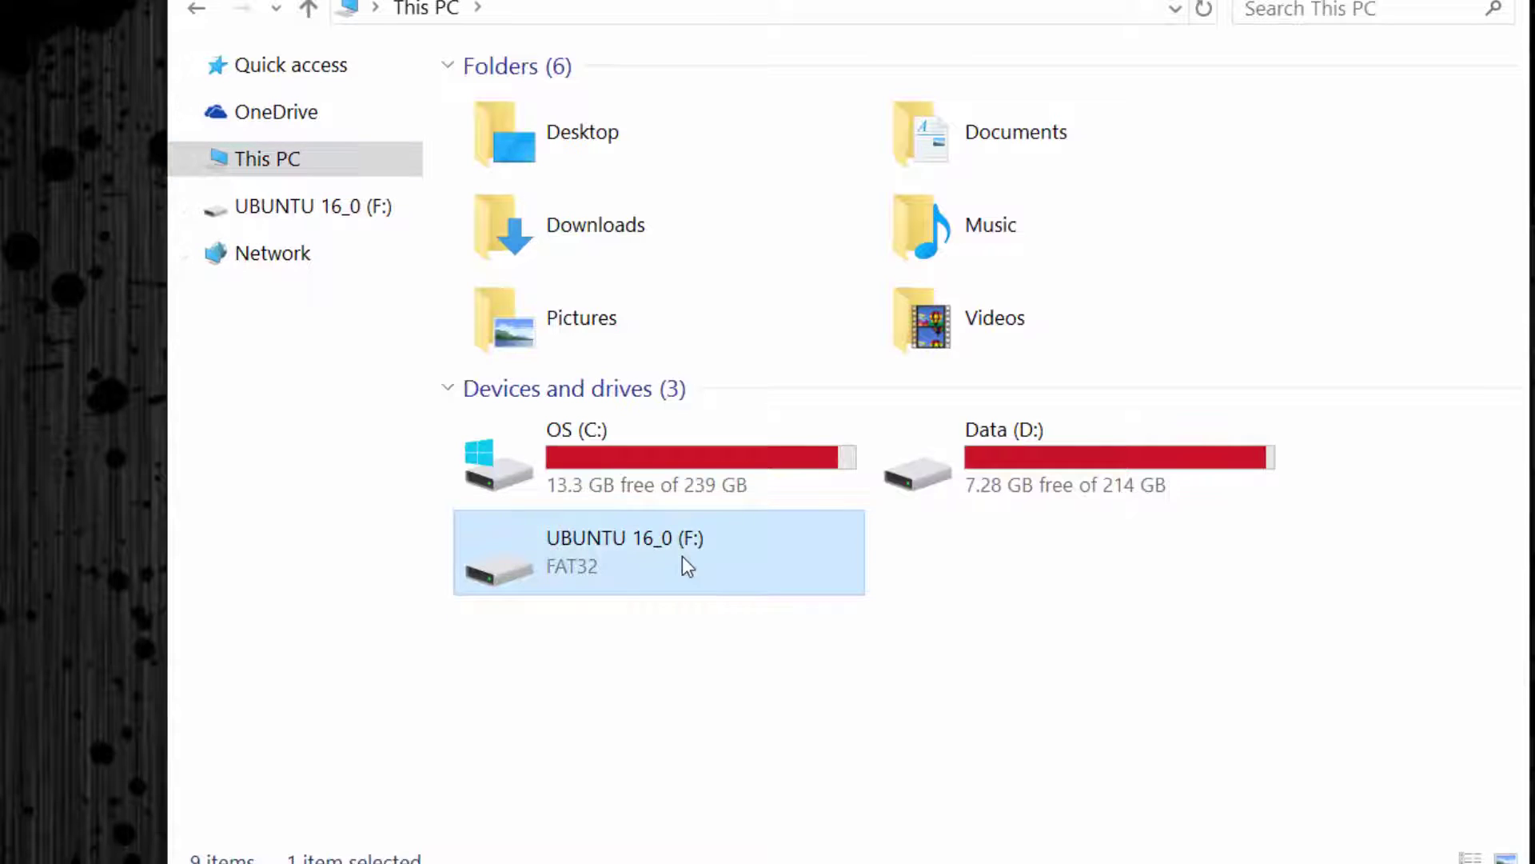
pyautogui.click(912, 667)
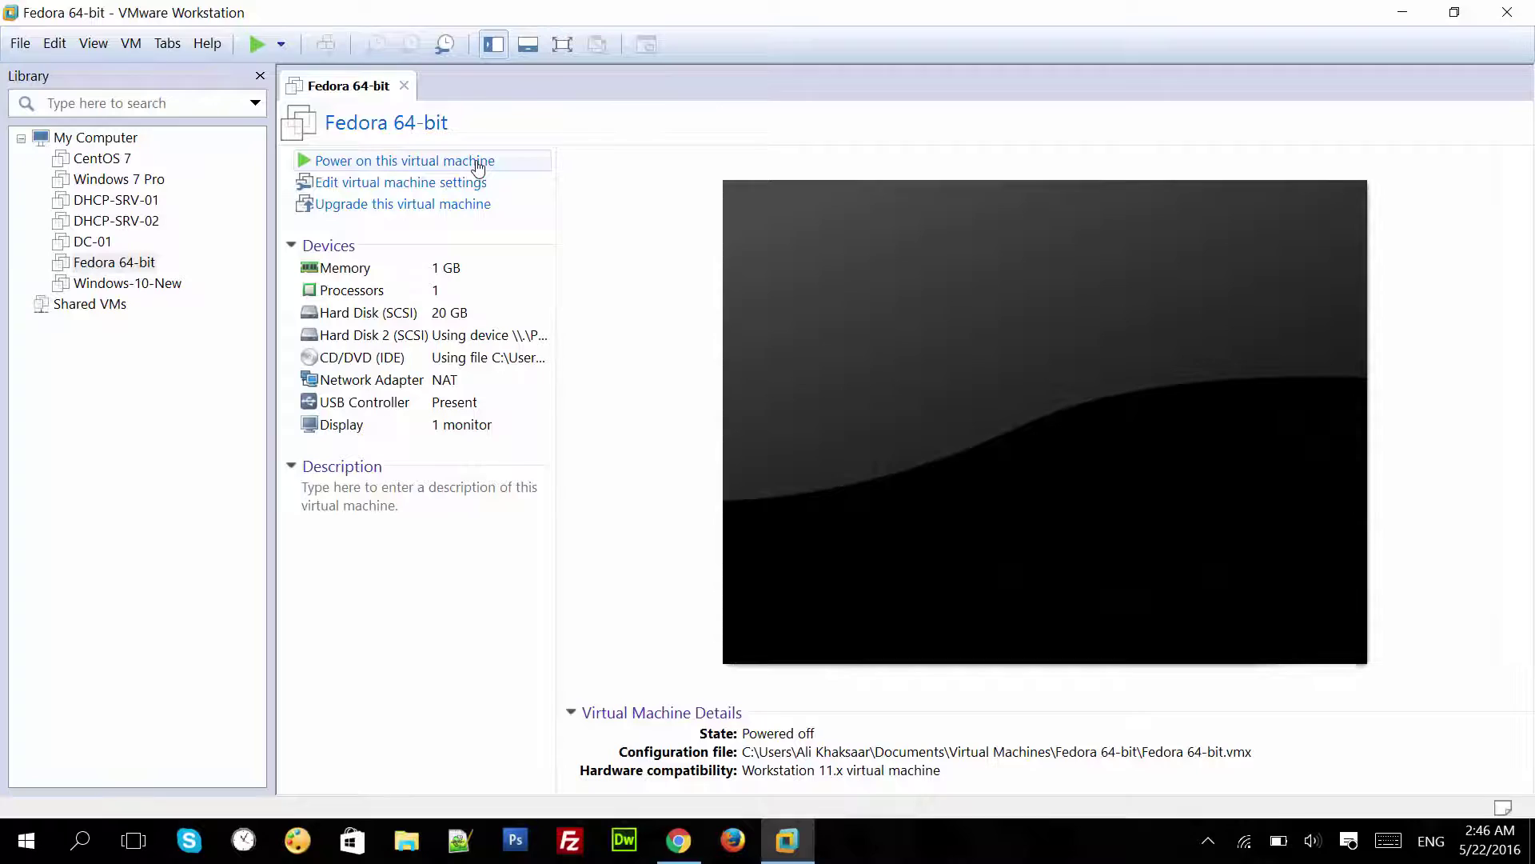
# Power on the Fedora 64-bit VM so it boots from the USB to Ubuntu's Welcome screen.
pyautogui.click(478, 166)
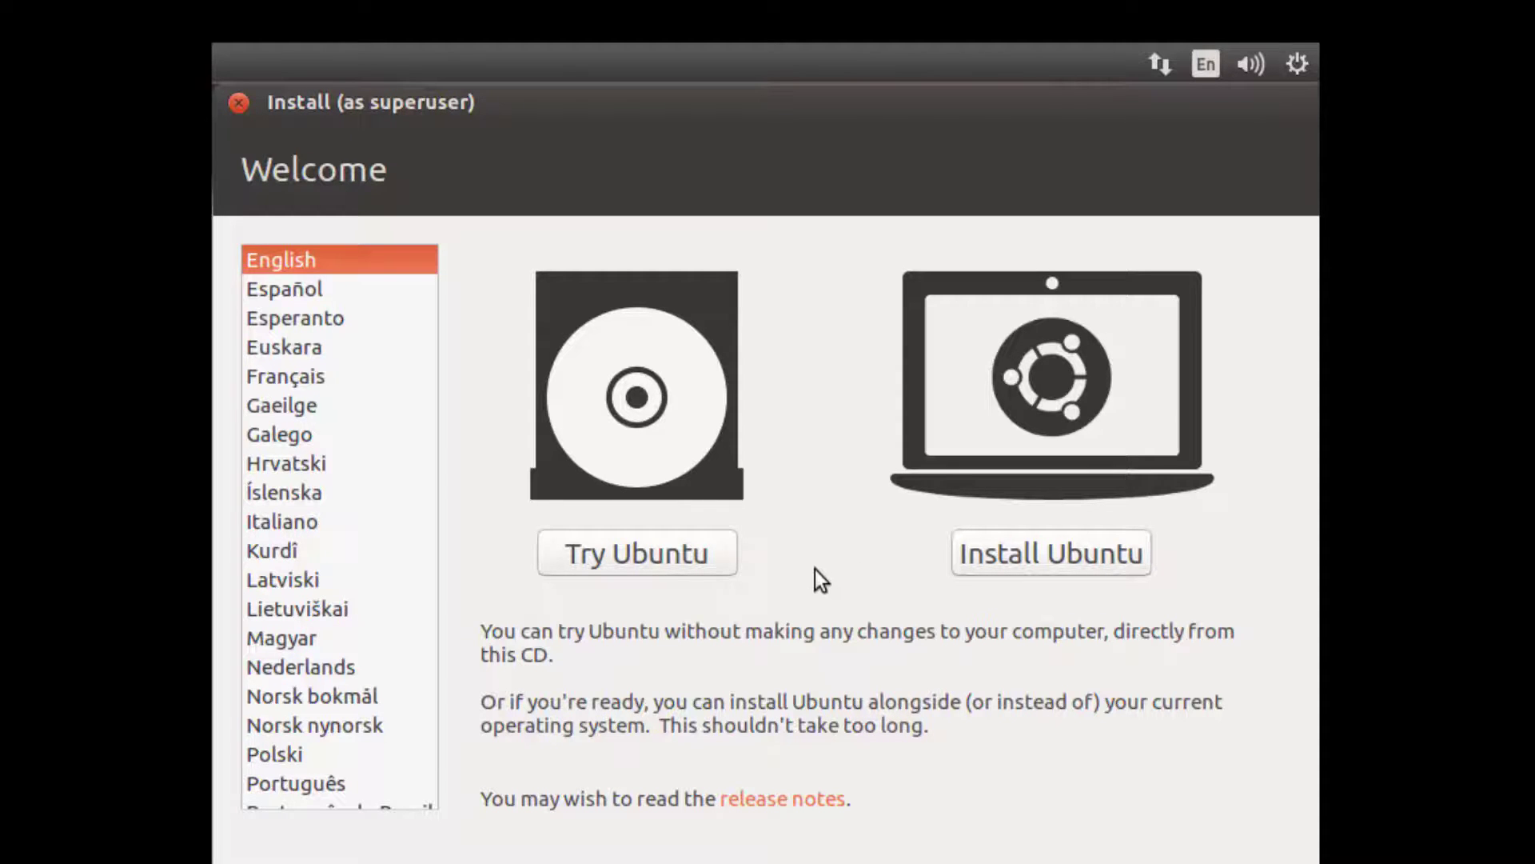
# Choose Try Ubuntu to start the live session, then clear the desktop icon selection.
pyautogui.click(717, 560)
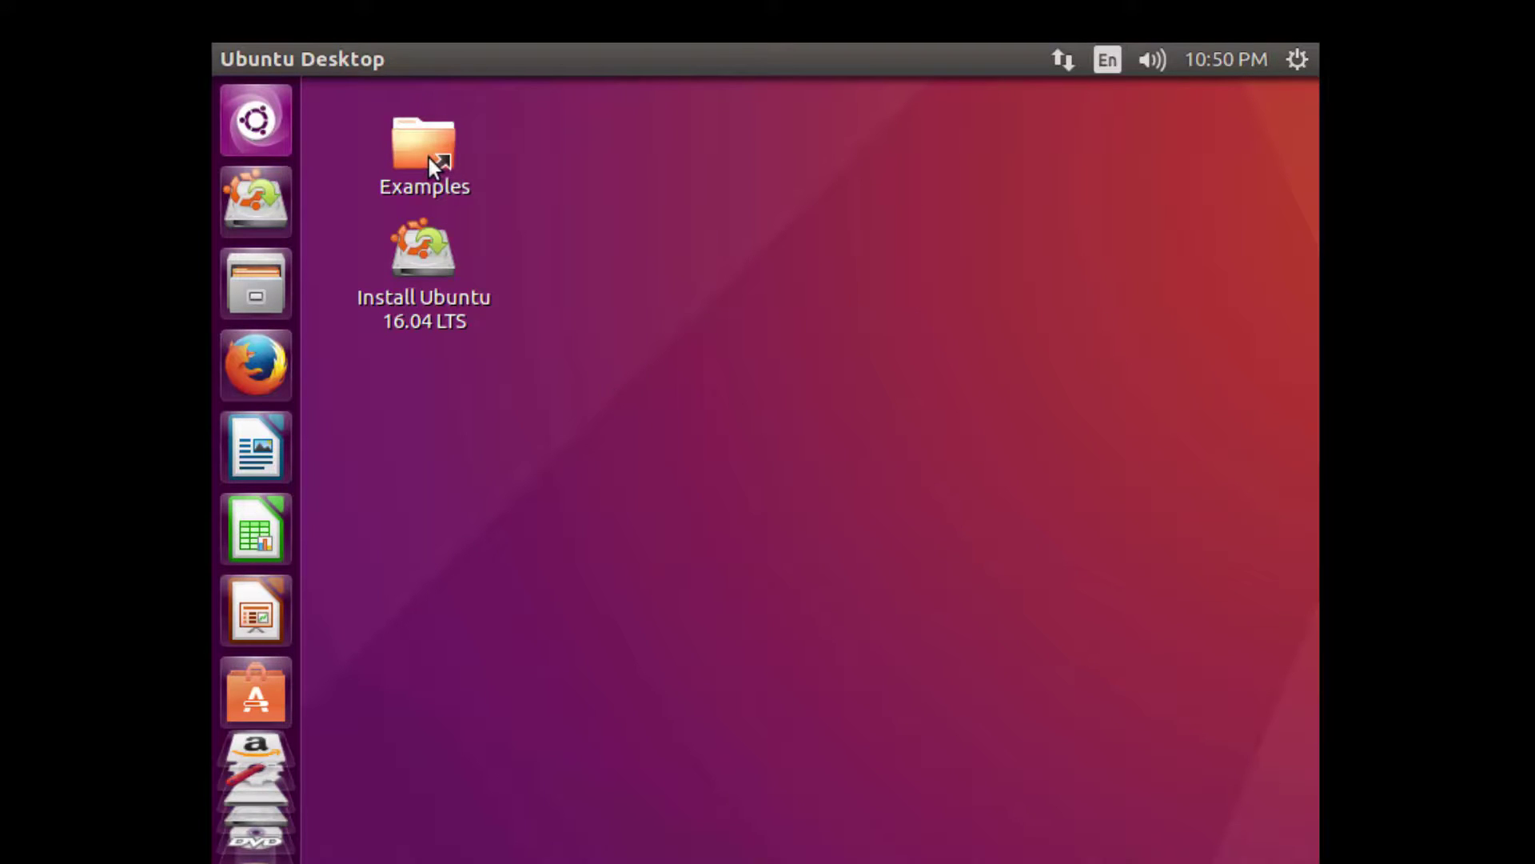
pyautogui.moveTo(429, 157); pyautogui.dragTo(692, 192)
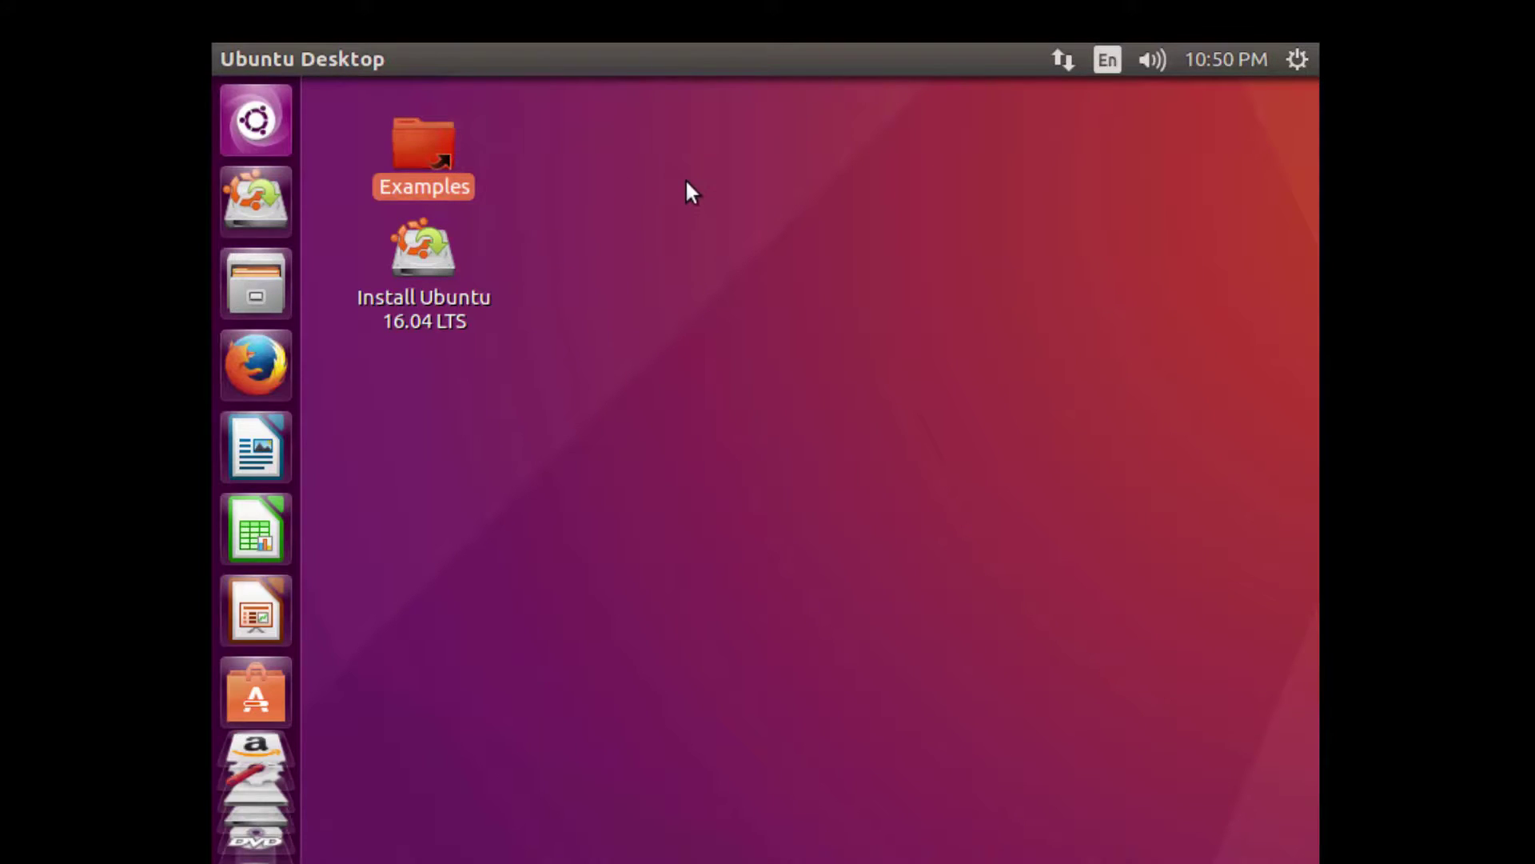
pyautogui.click(692, 192)
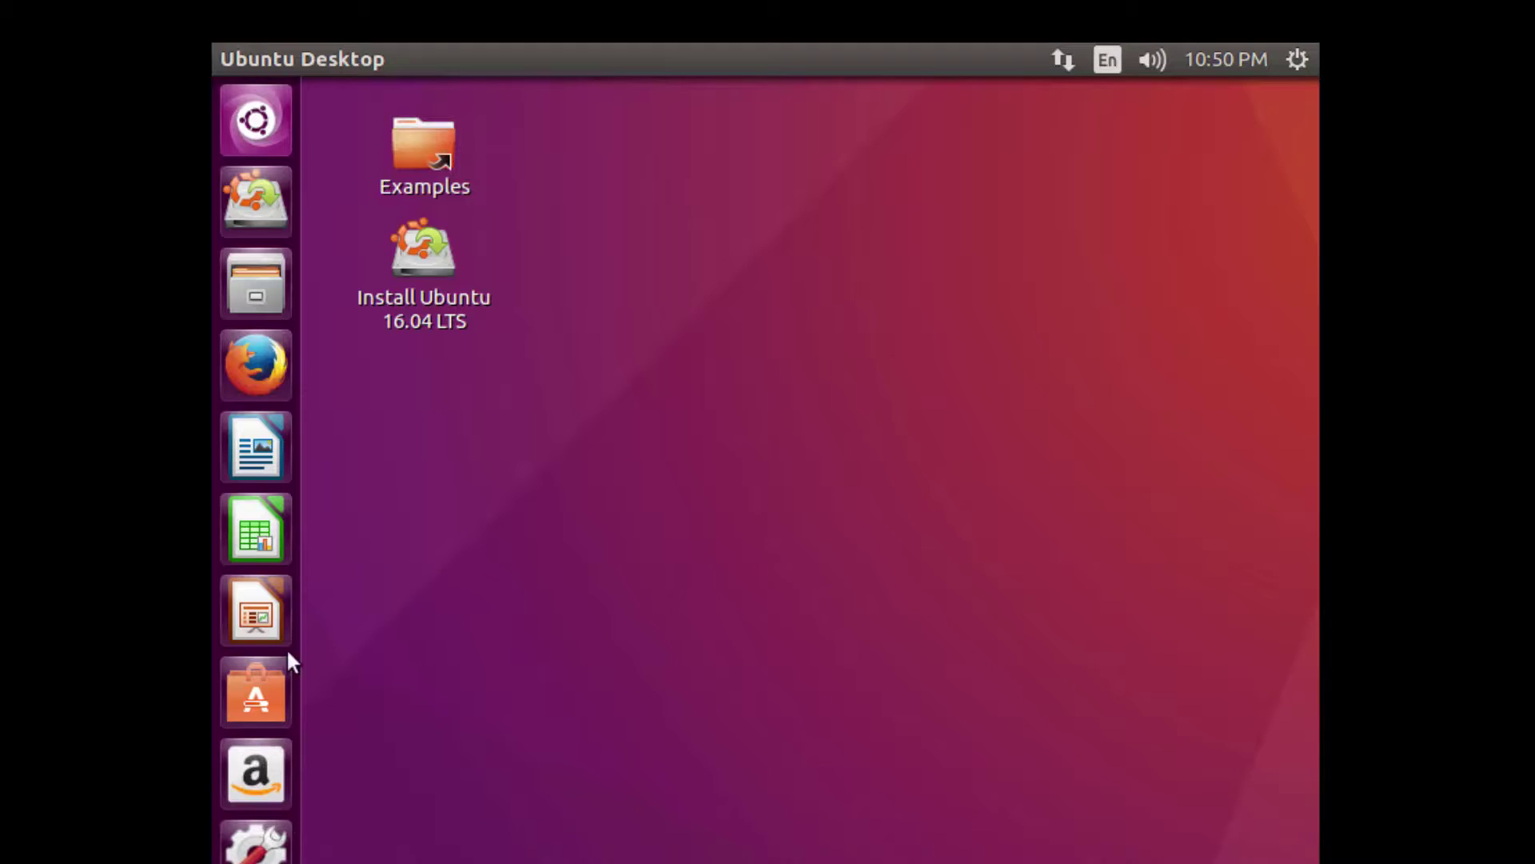